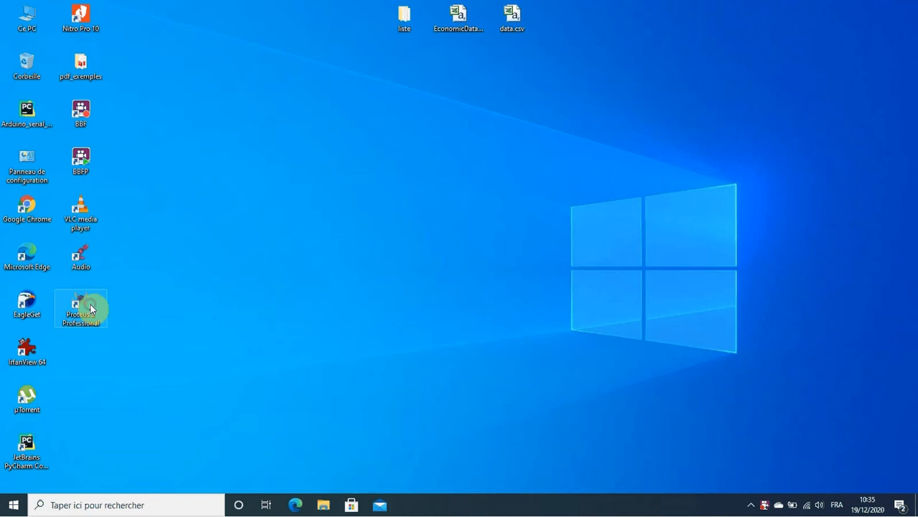
Step: Launch Proteus 8 Professional from the desktop with administrator rights
right_click(90, 309)
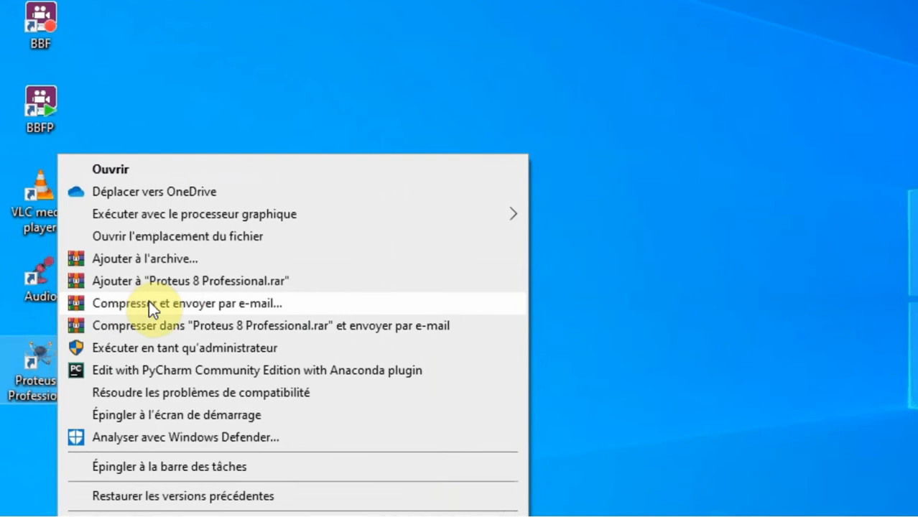
click(254, 349)
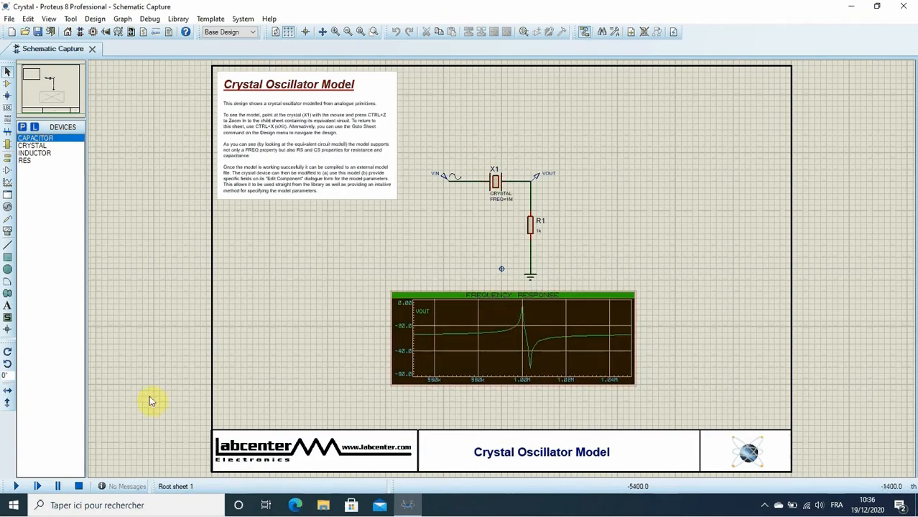
Step: Run the crystal oscillator sample's simulation and maximize its frequency response graph
click(16, 486)
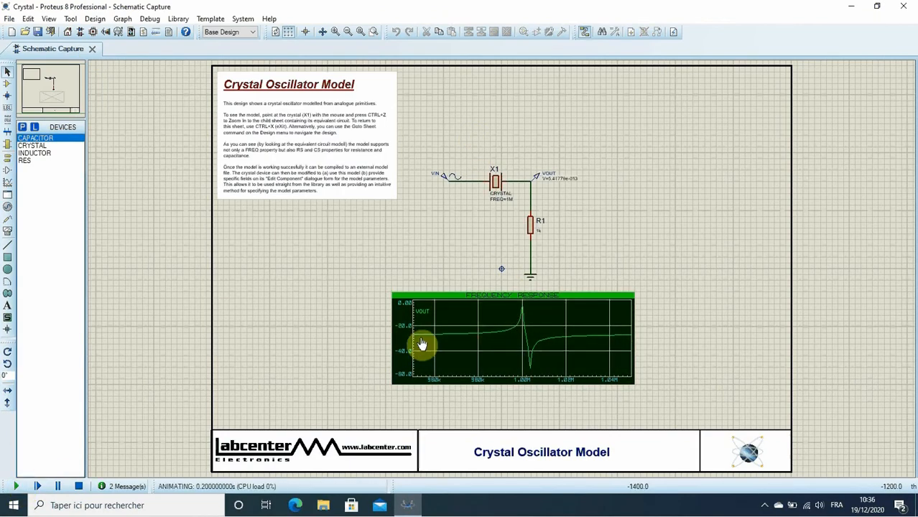
right_click(471, 303)
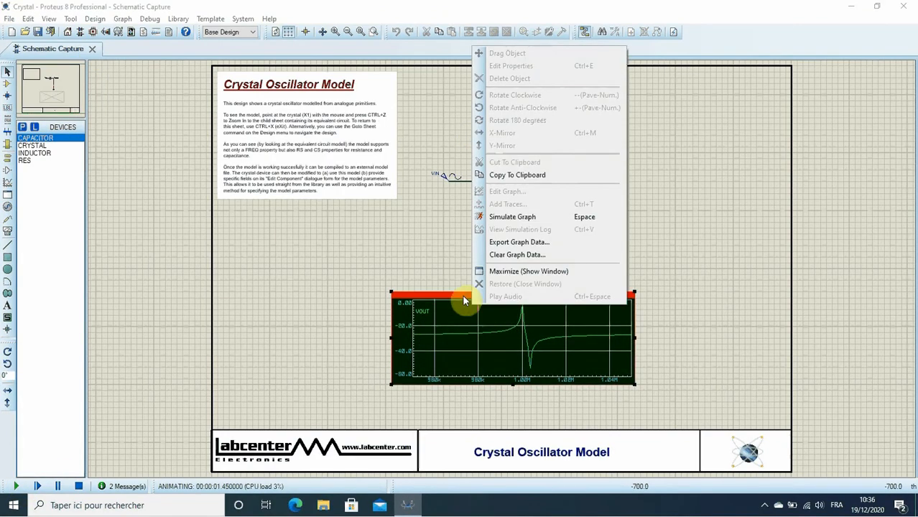
click(488, 277)
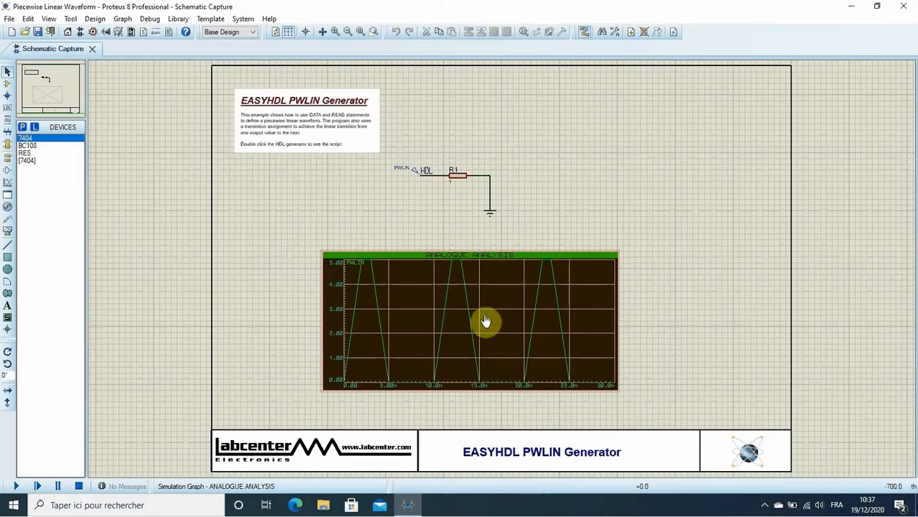
Step: Run the simulation of the EASYHDL PWLIN Generator sample
key(F12)
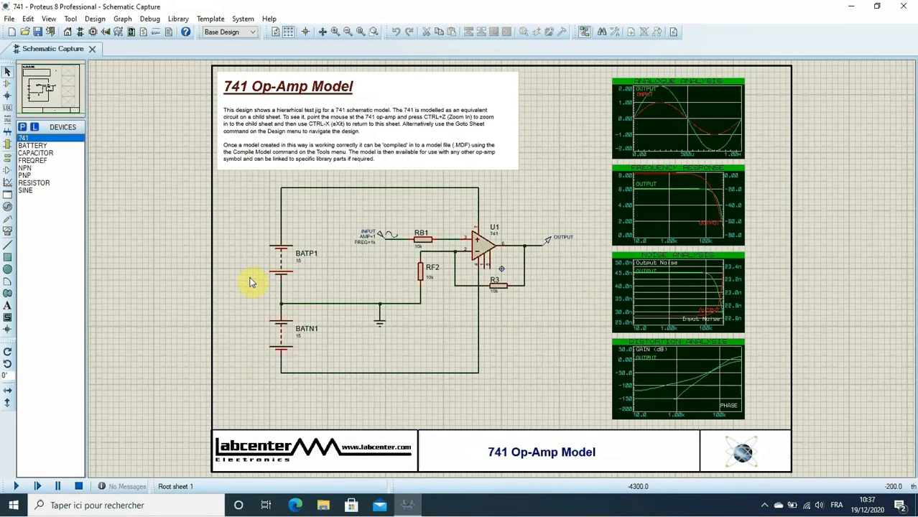
Step: Run the 741 Op-Amp sample's simulation, view its analogue analysis graph maximized, and close that graph view
key(F12)
right_click(678, 128)
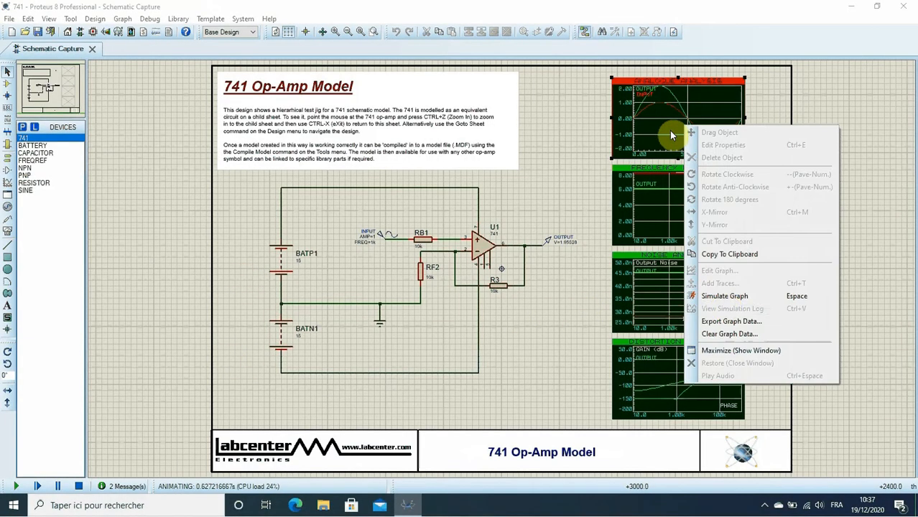
click(726, 348)
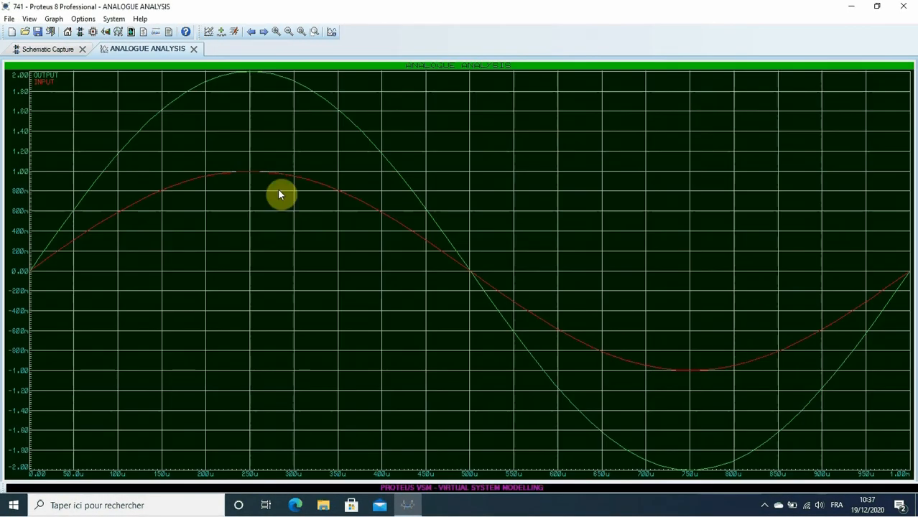
click(193, 49)
Step: View the 741 sample's frequency response graph maximized, then close the graph and the sample's schematic
right_click(679, 203)
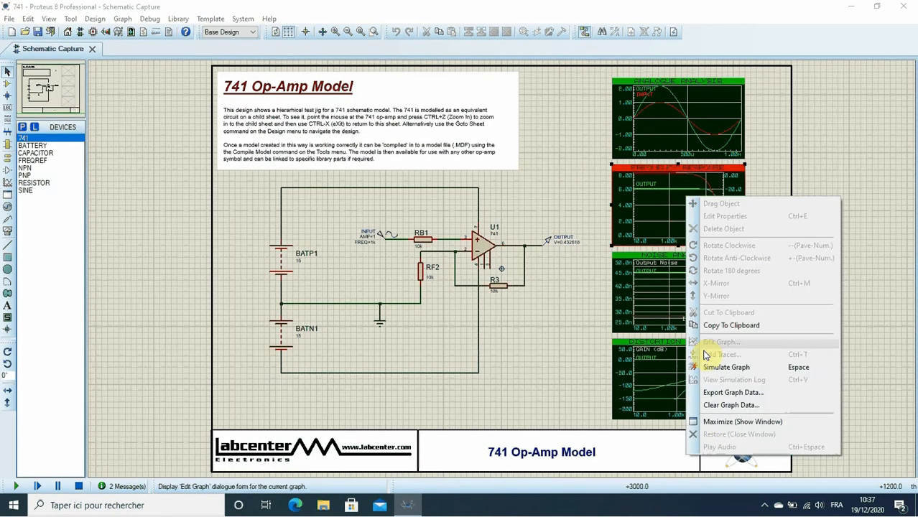
click(714, 422)
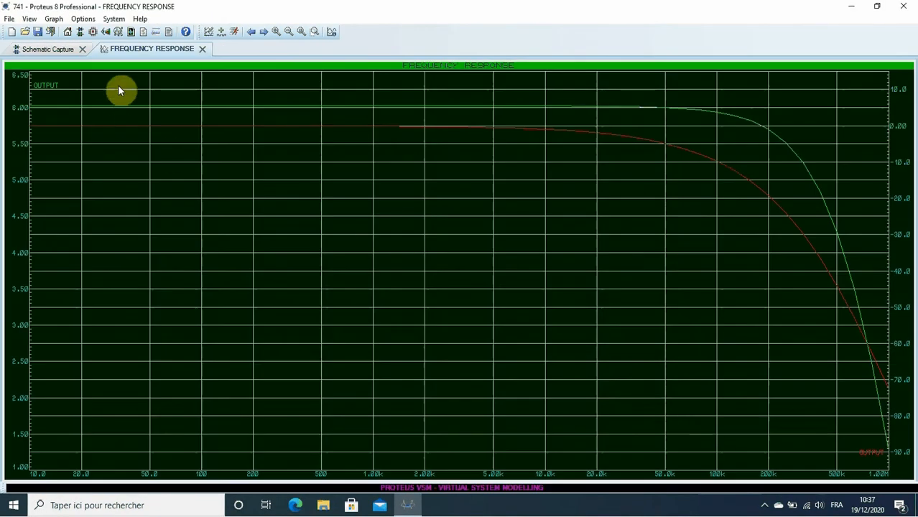
click(203, 49)
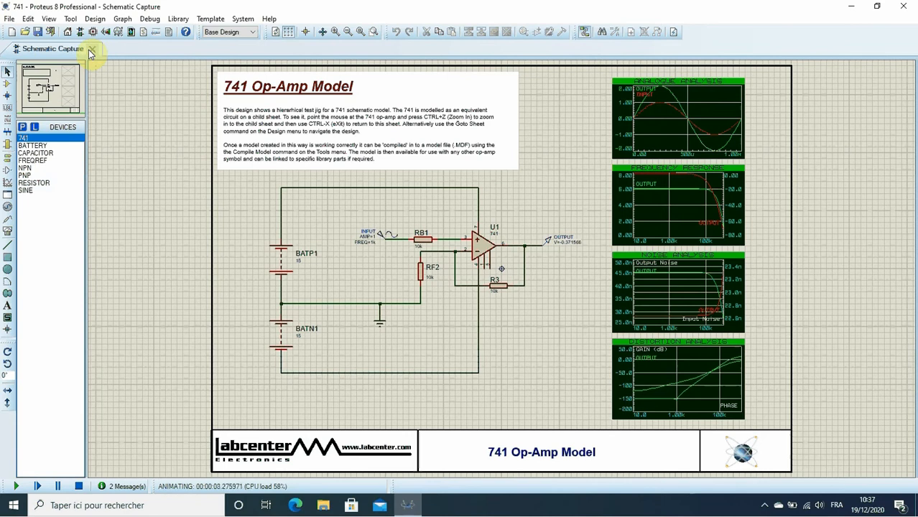
click(92, 50)
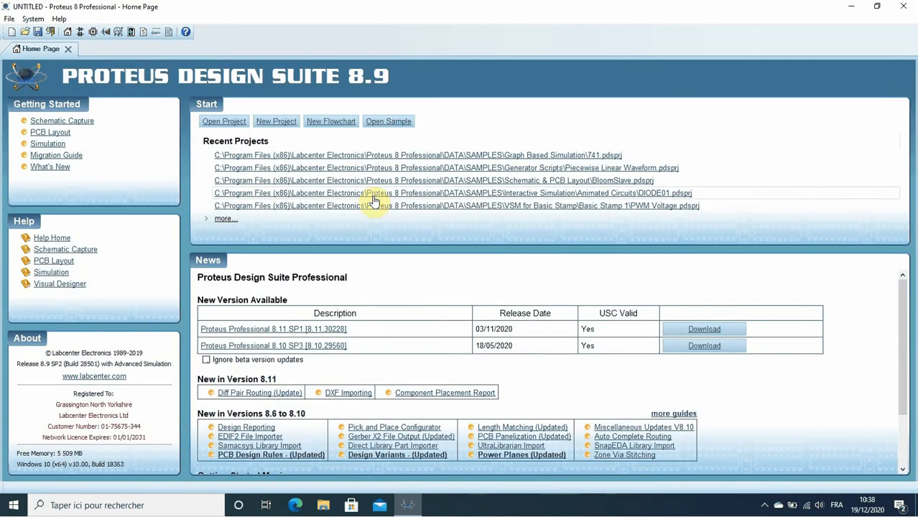
Step: Start a new project named Tutoriel1 in the default documents folder
click(274, 127)
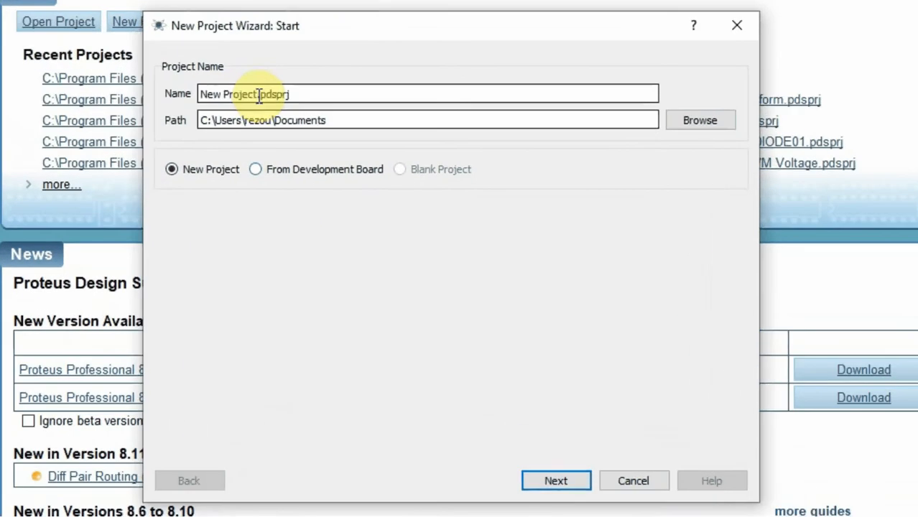
drag(259, 96, 186, 97)
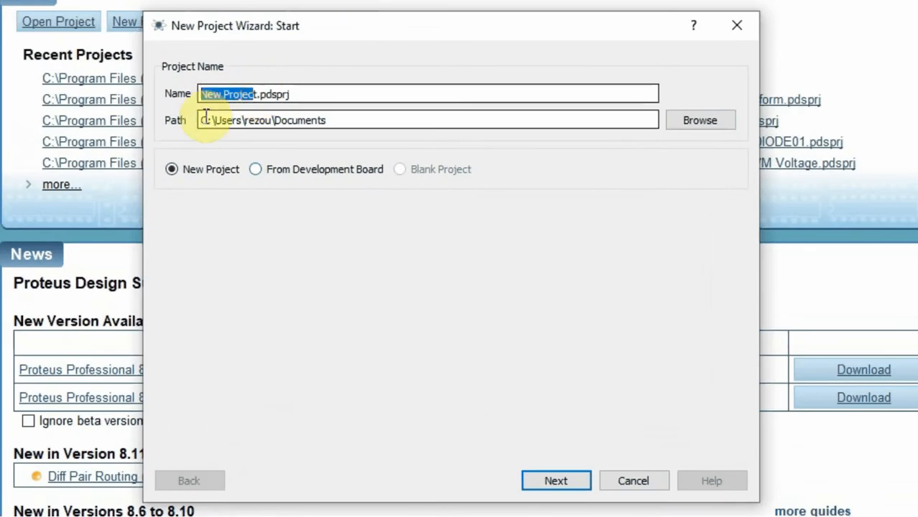
key(BackSpace)
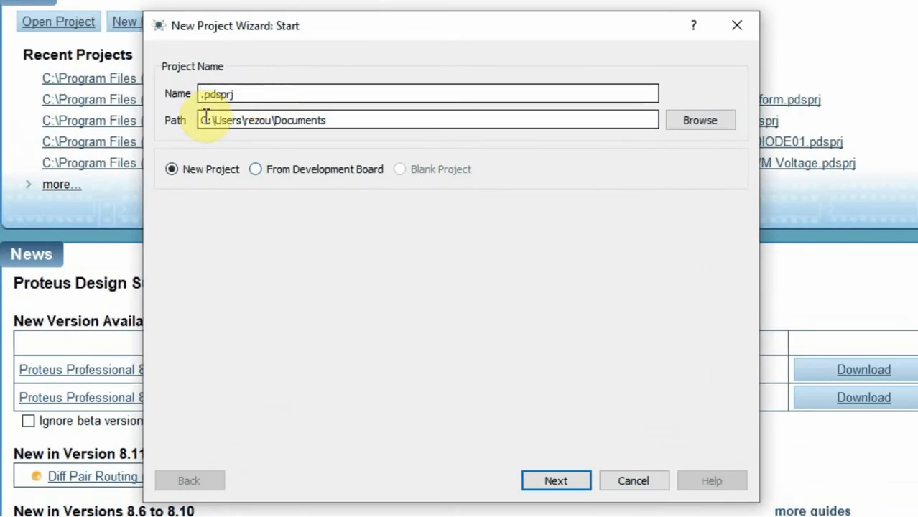
text(Tutorie)
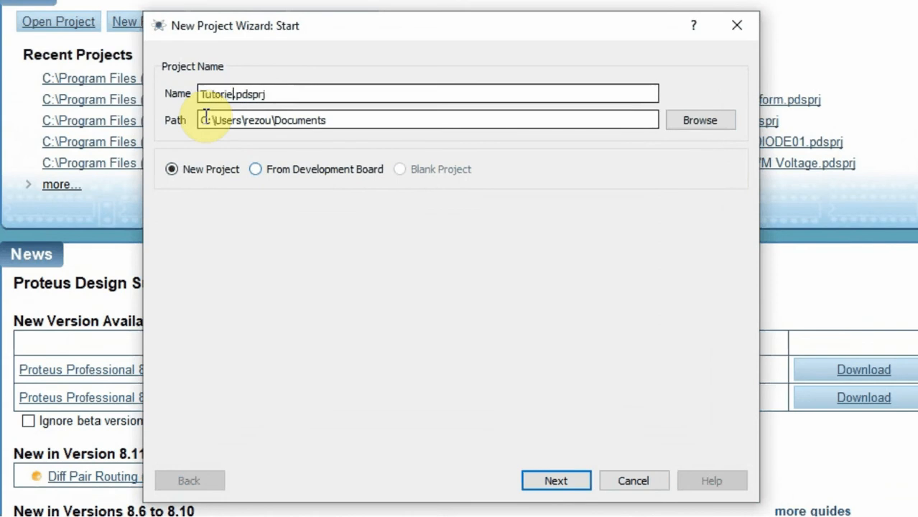
text(l1)
click(555, 481)
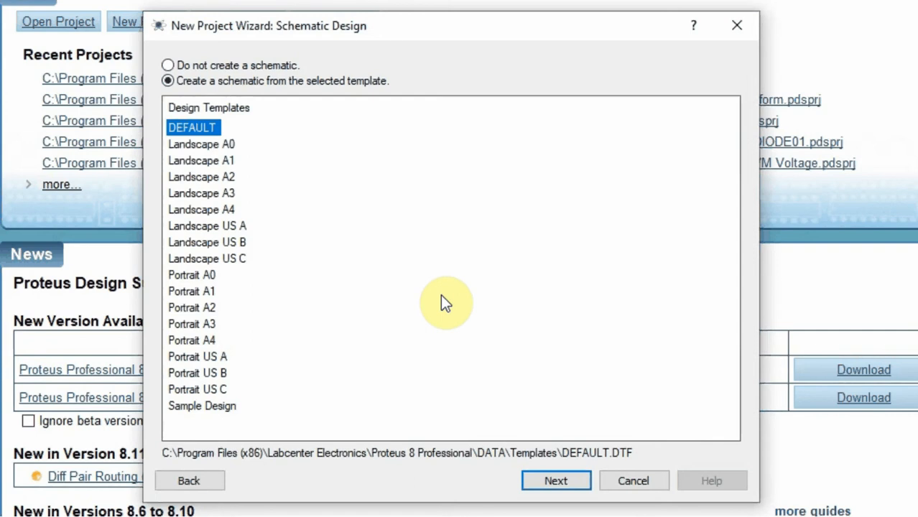
Step: Create the project with the DEFAULT schematic template, no PCB layout and no firmware project
click(540, 481)
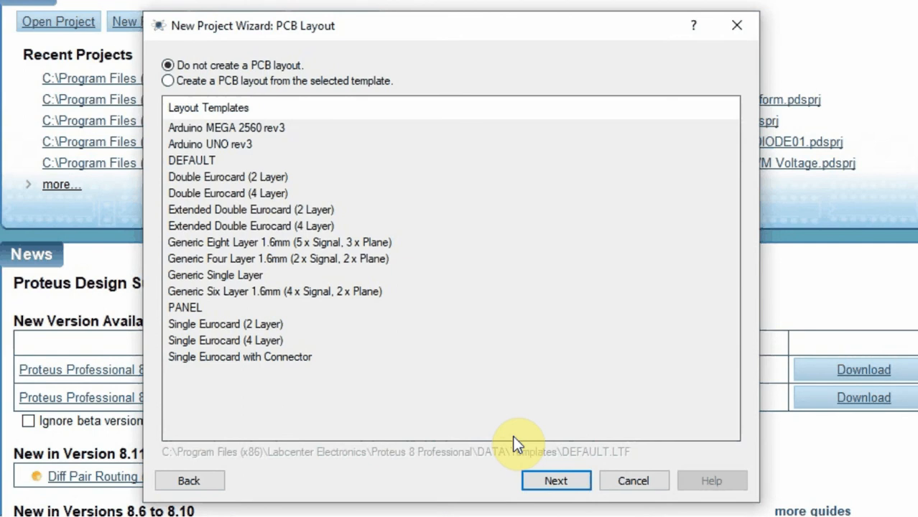
click(551, 481)
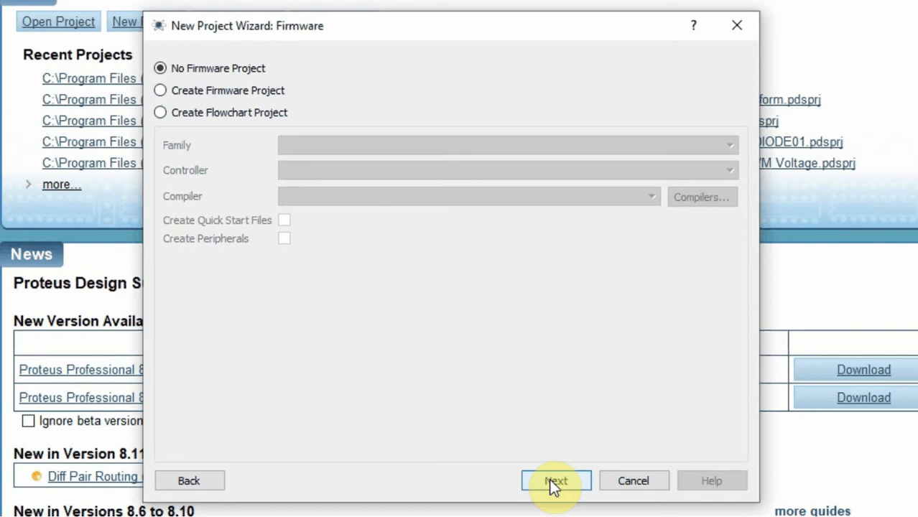
click(548, 478)
click(549, 478)
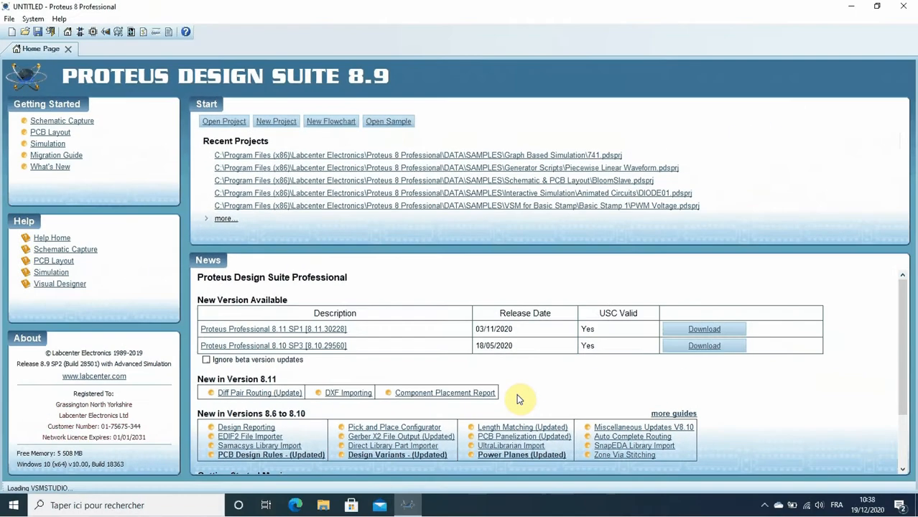
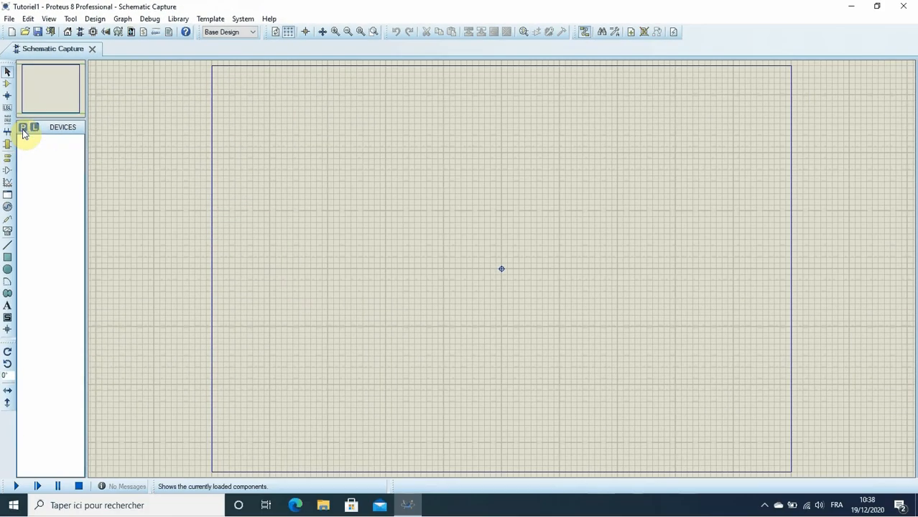
Step: Open the device library picker and look through the list of component categories
click(22, 130)
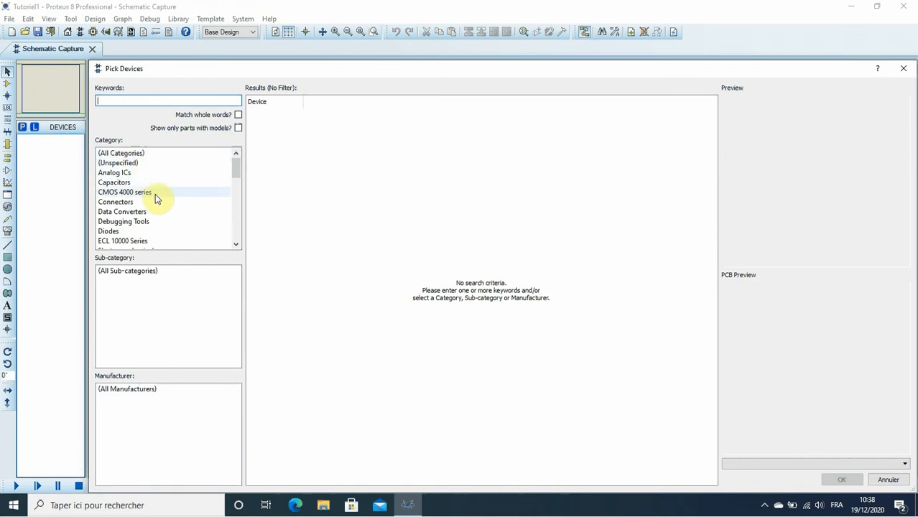
scroll(155, 194, down, 4)
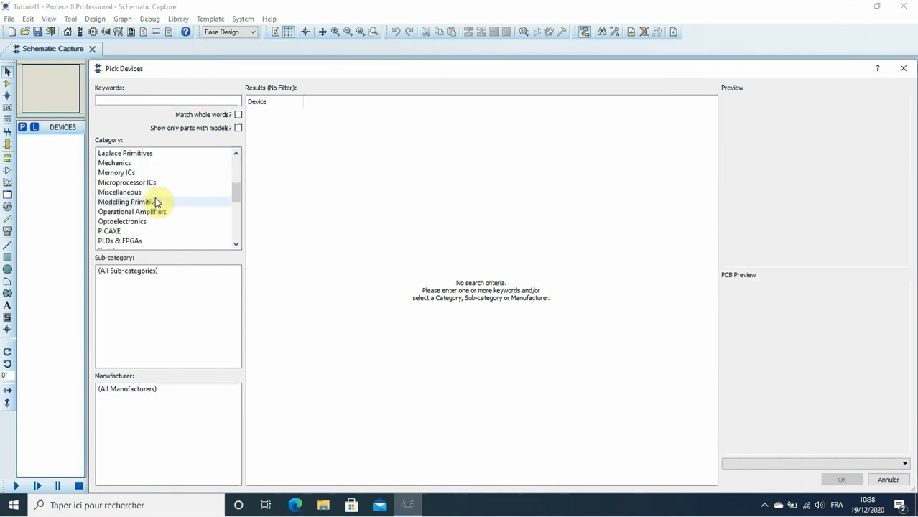
scroll(155, 201, down, 6)
scroll(155, 201, up, 4)
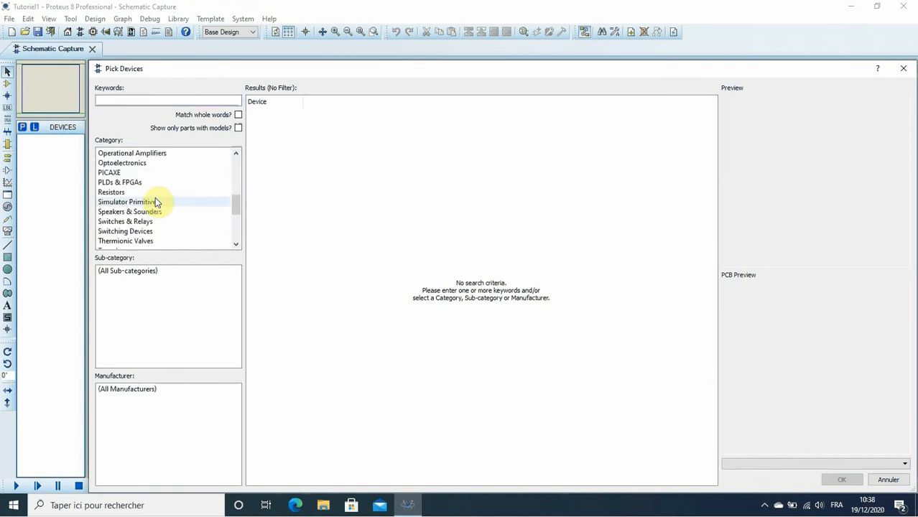
scroll(155, 199, up, 6)
Step: Browse the Amplifiers sub-category of Analog ICs and preview several parts, including AD8004A
click(145, 176)
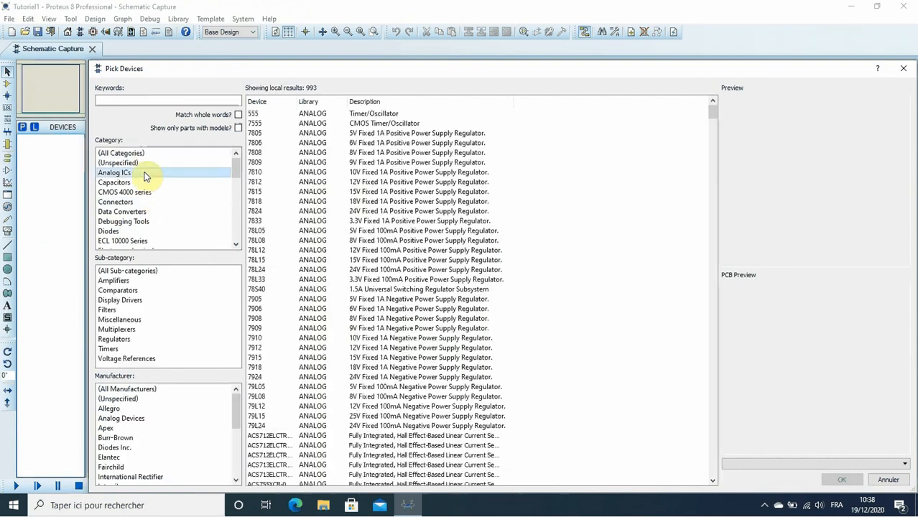
click(117, 281)
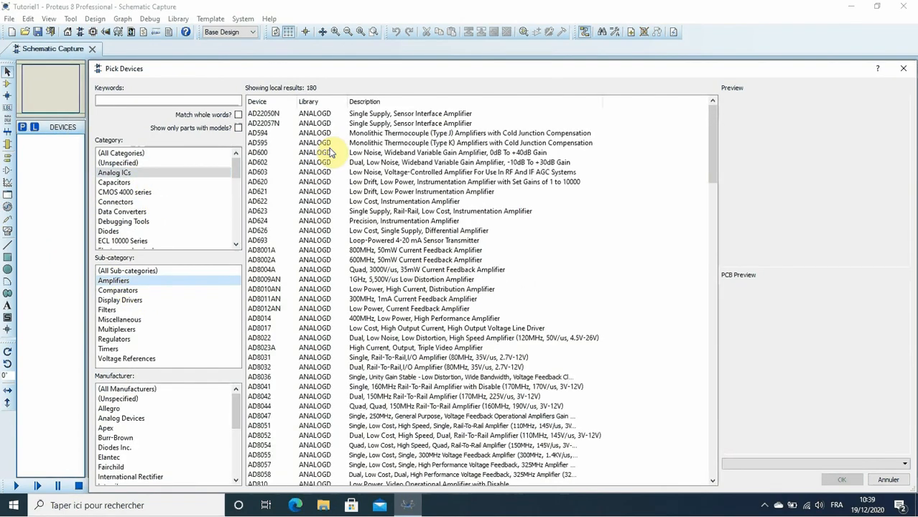
click(331, 152)
click(322, 201)
click(307, 270)
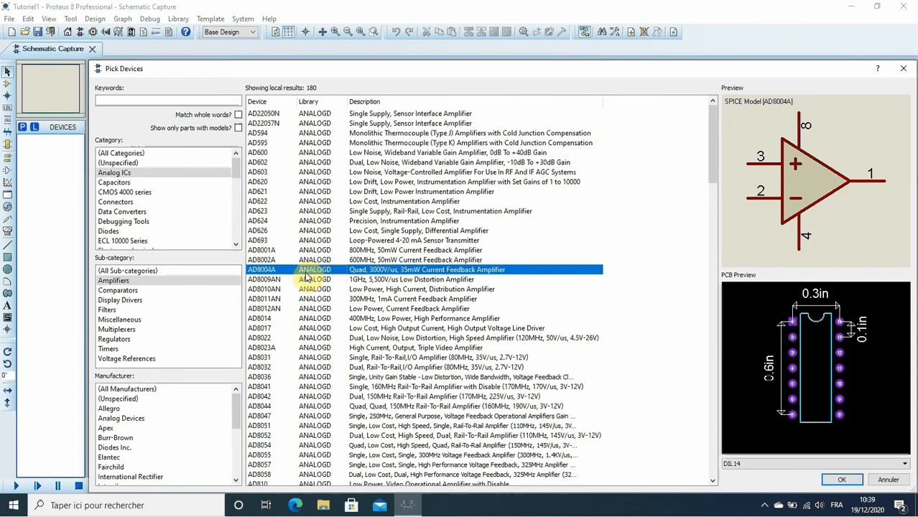
Step: Preview the 10BQ030TR diode in the Diodes category and list the parts in the Inductors category
click(109, 231)
click(273, 230)
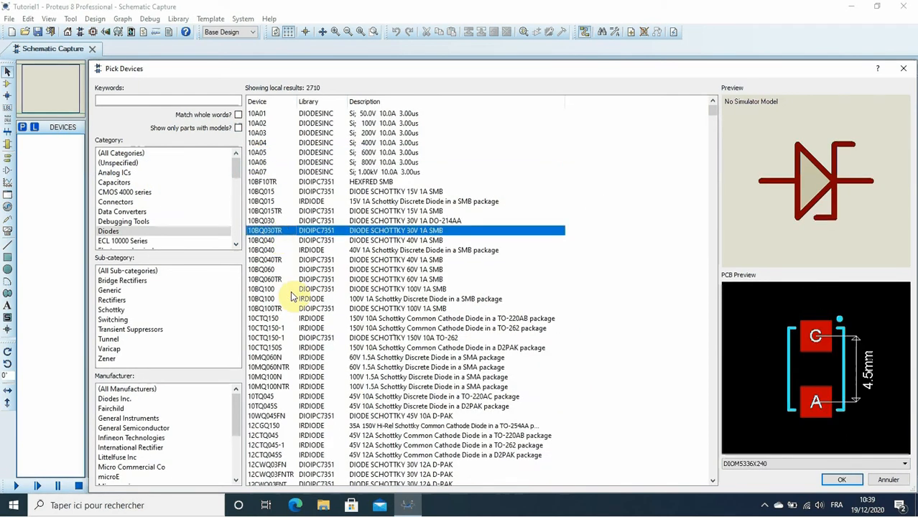
scroll(144, 237, down, 1)
click(140, 231)
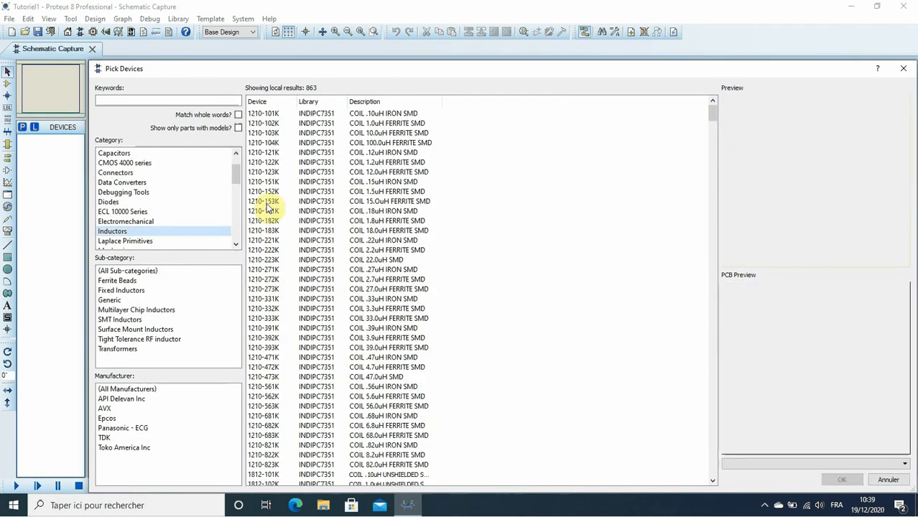
Step: Preview several transfer function blocks in the Laplace Primitives category, including the second-order band-pass and first-order low-pass
scroll(148, 225, down, 1)
click(143, 212)
click(319, 204)
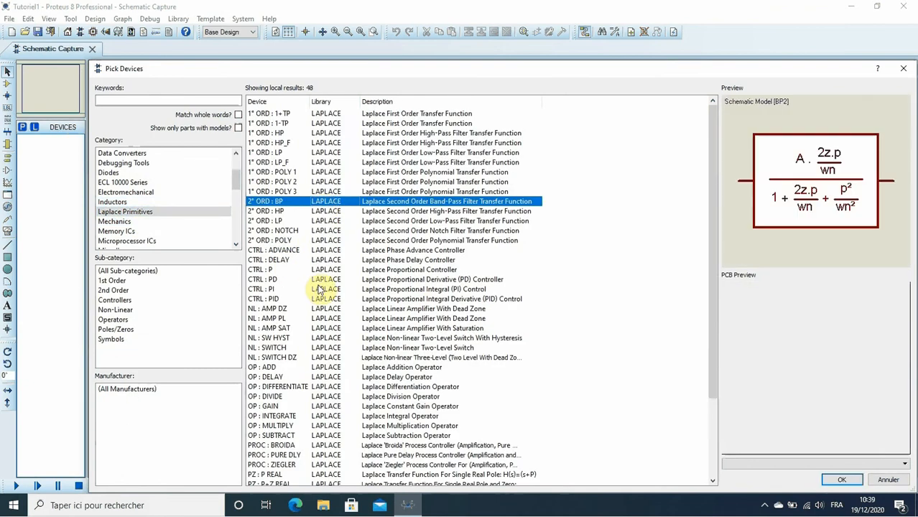
click(319, 289)
click(318, 338)
click(318, 152)
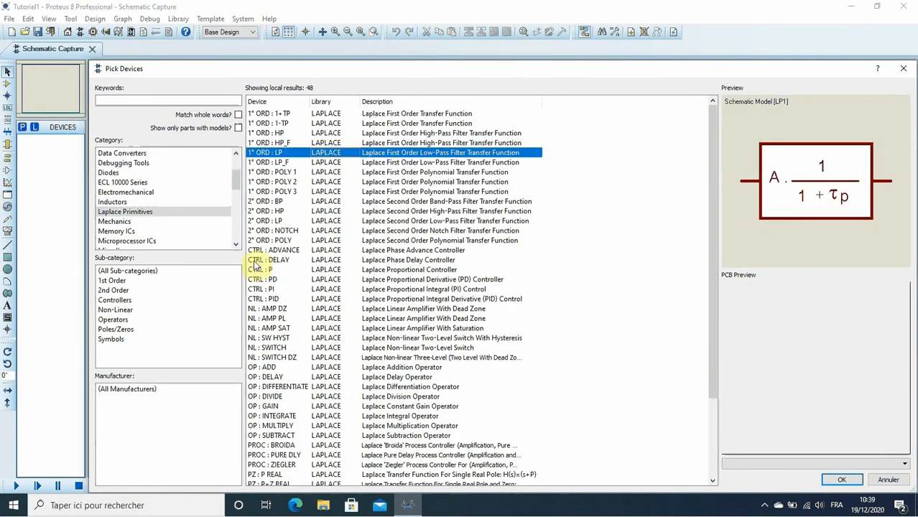
Step: Preview the BLDC-STAR and BLDC-TRIANGLE motors in the Mechanics category
click(119, 222)
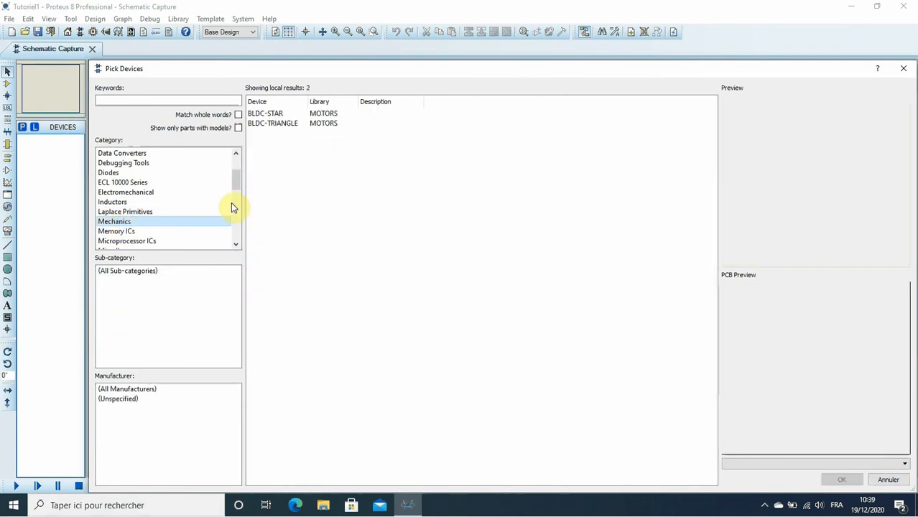
click(266, 114)
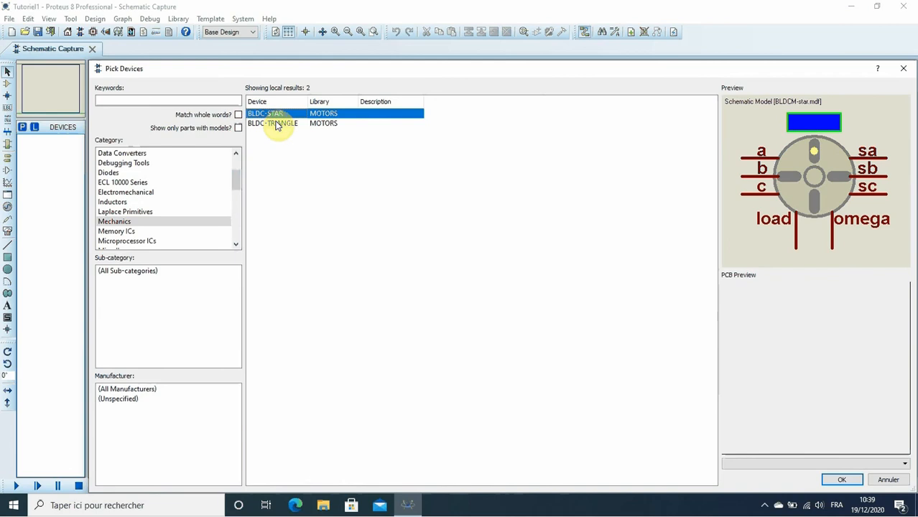
click(271, 124)
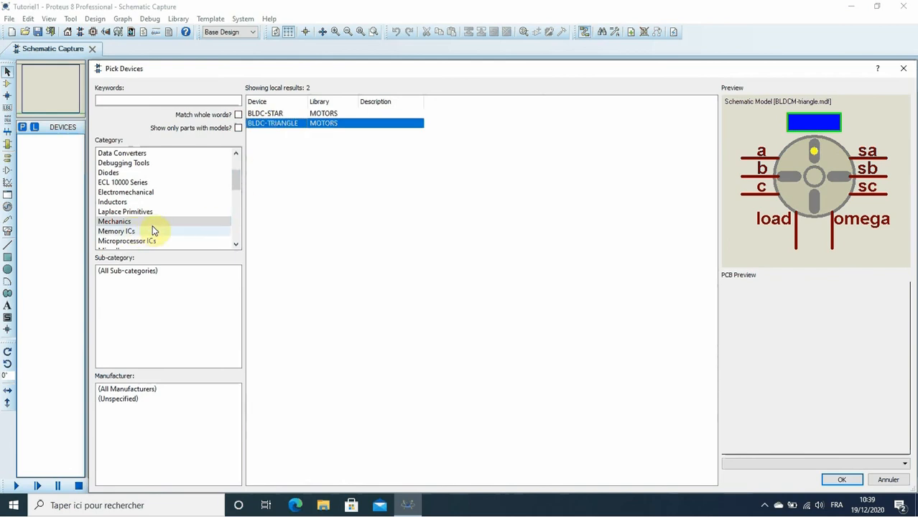
scroll(154, 229, down, 2)
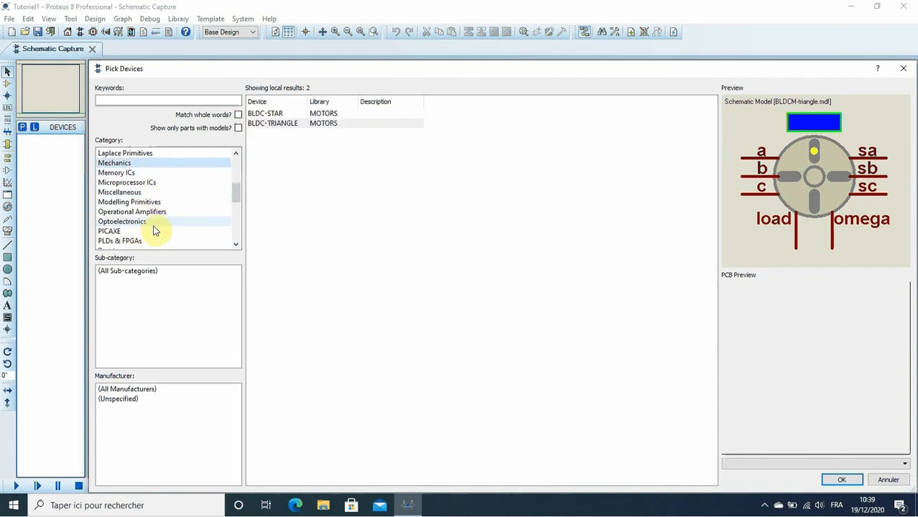
Step: Preview the parts in the Miscellaneous category one by one, including FUSE, RAINGAUGE, TRAFFIC LIGHTS and VGPS
click(122, 192)
key(Down)
key(Down)
key(Down)
key(Down)
key(Down)
key(Down)
key(Down)
key(Down)
key(Down)
key(Down)
key(Down)
key(Down)
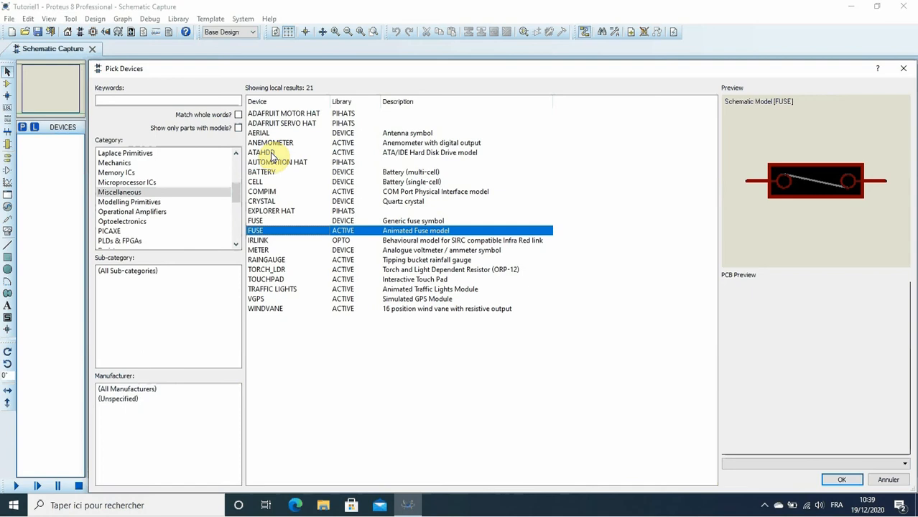
key(Down)
key(Down)
key(Down)
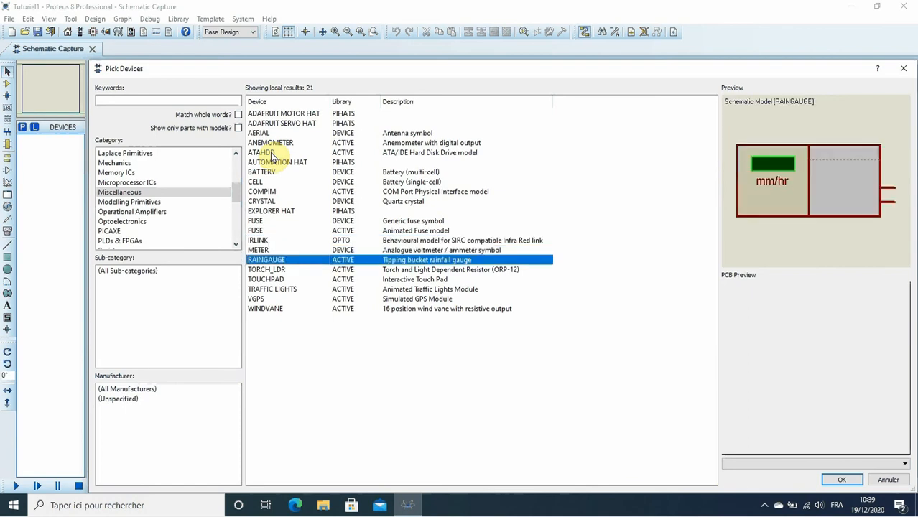
key(Down)
key(Down)
key(Down)
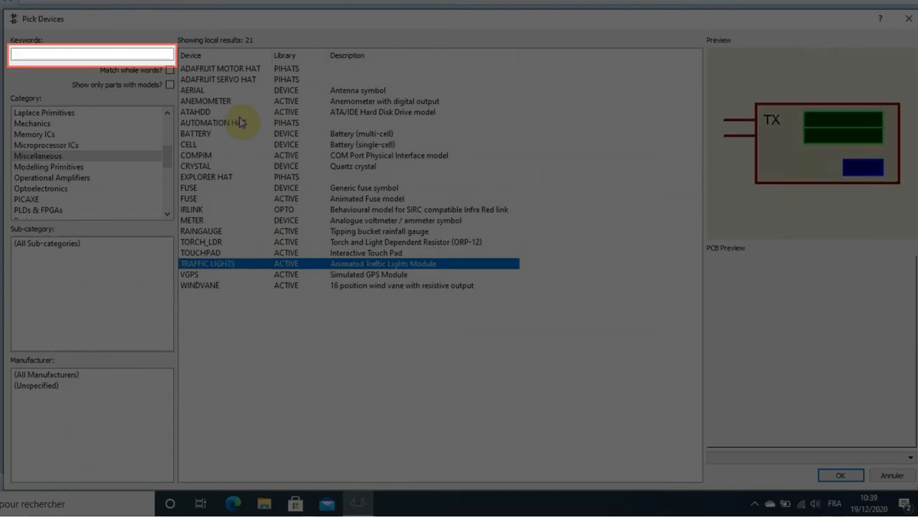
key(Down)
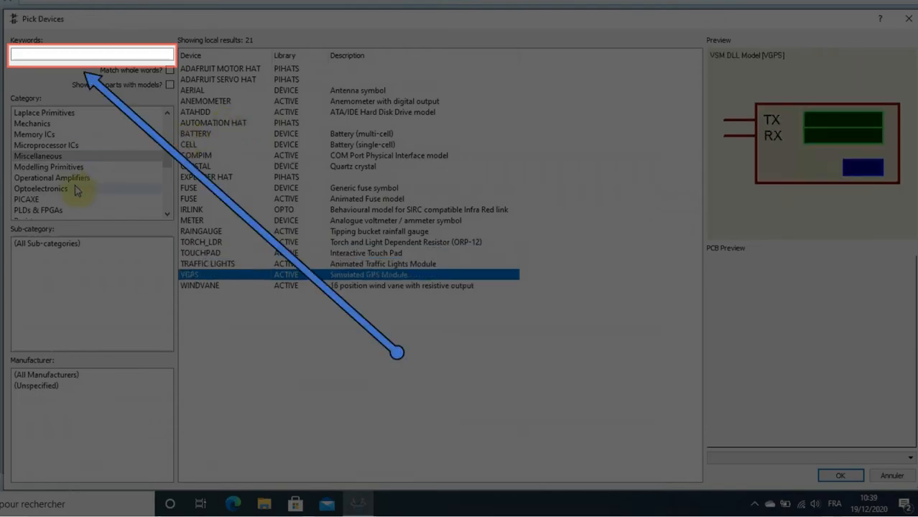
Step: List the parts in the Resistors category of the component library
scroll(64, 189, down, 1)
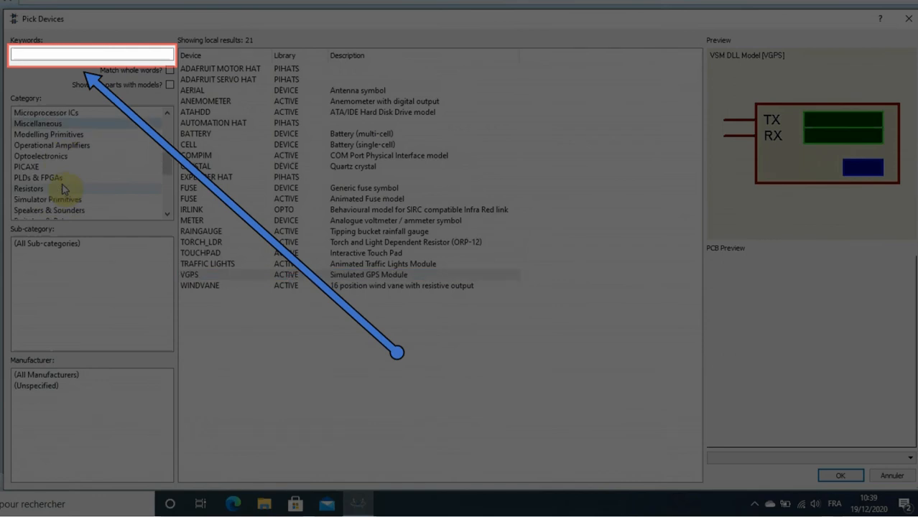
click(72, 188)
scroll(122, 143, up, 5)
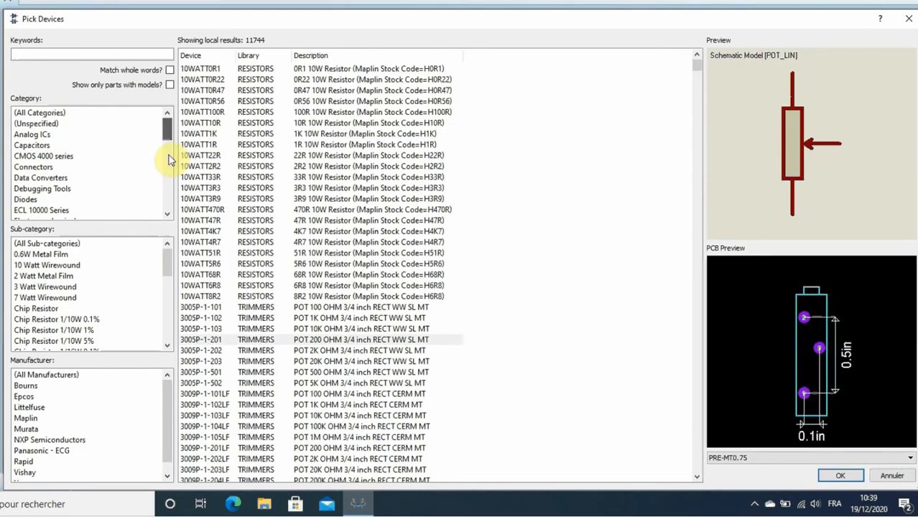
Step: Search all categories for RES and add the generic resistor RES from the DEVICE library to the project's device list
click(117, 112)
click(85, 56)
text(RES)
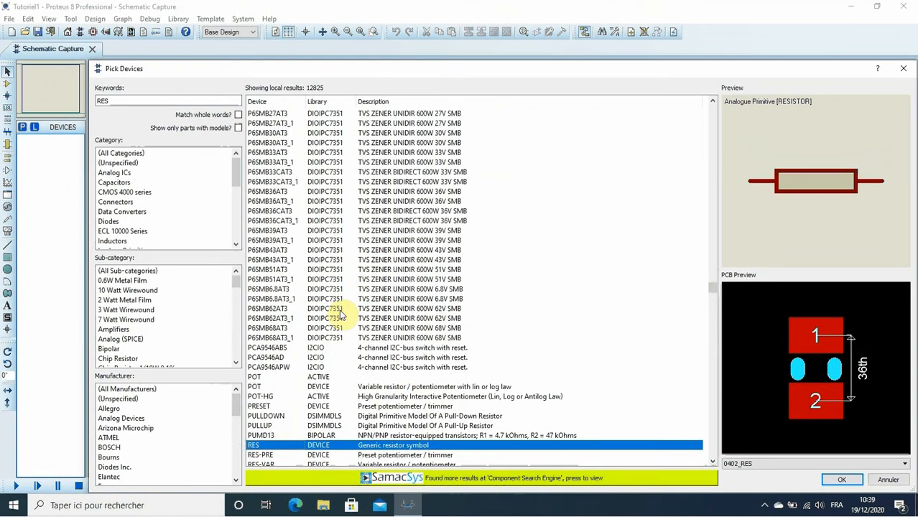
click(323, 421)
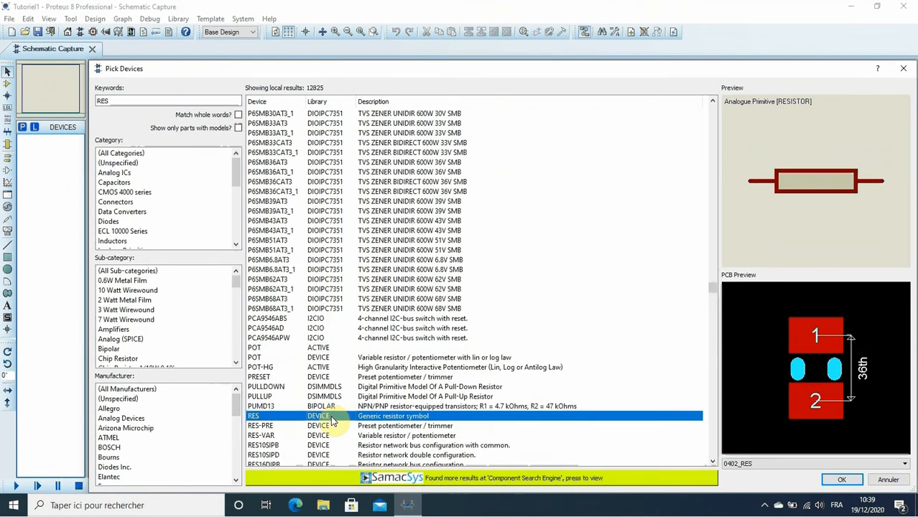
right_click(332, 421)
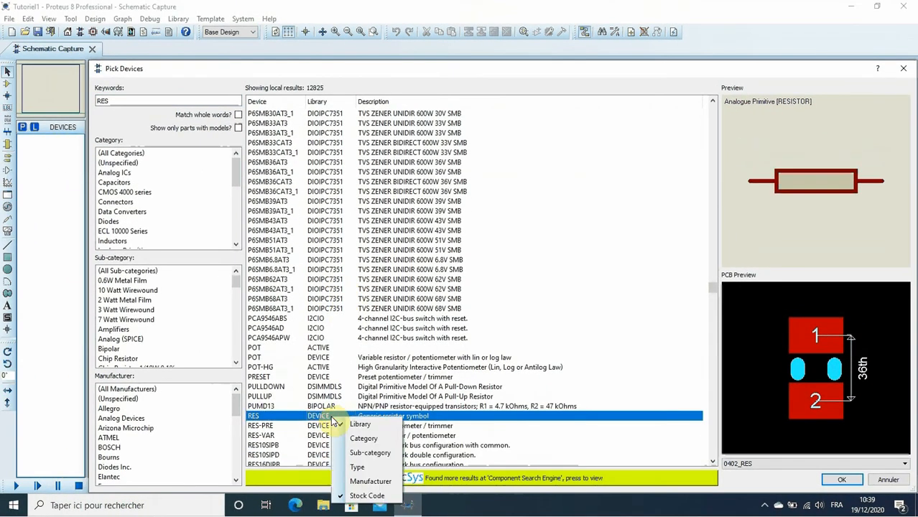
click(318, 422)
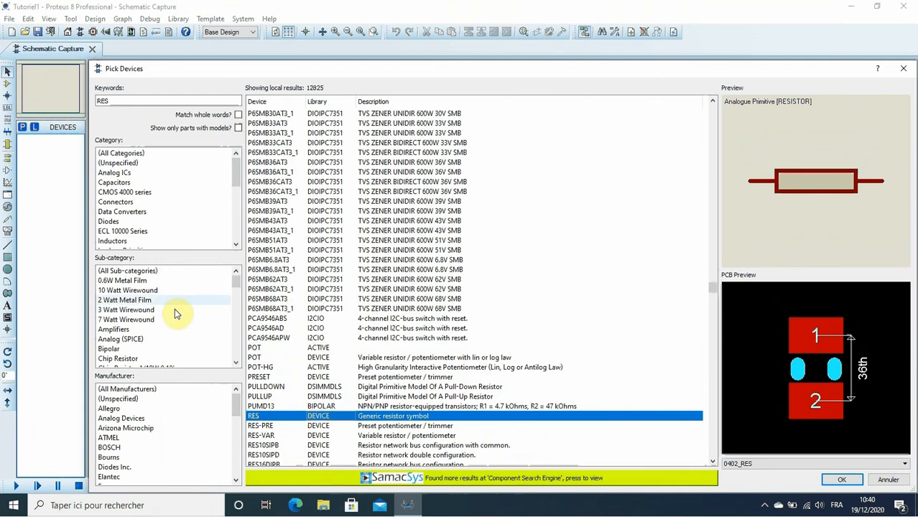
click(263, 418)
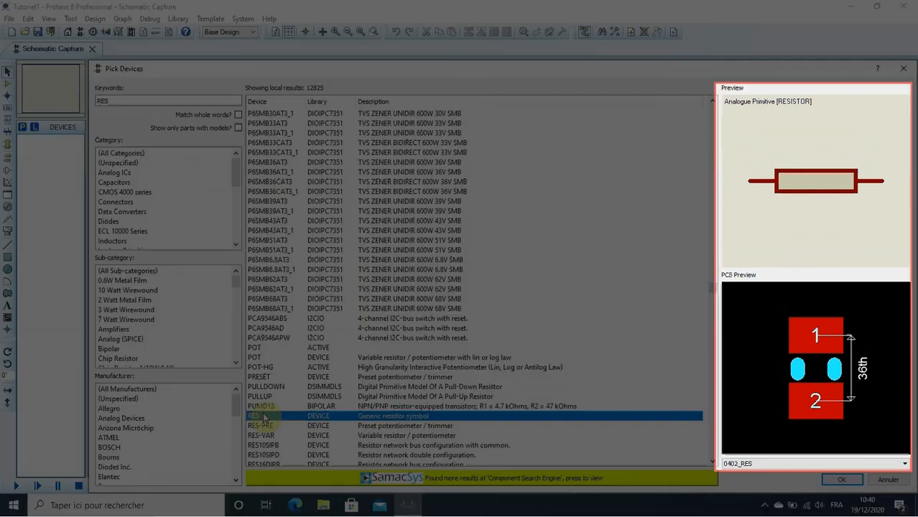
double_click(265, 417)
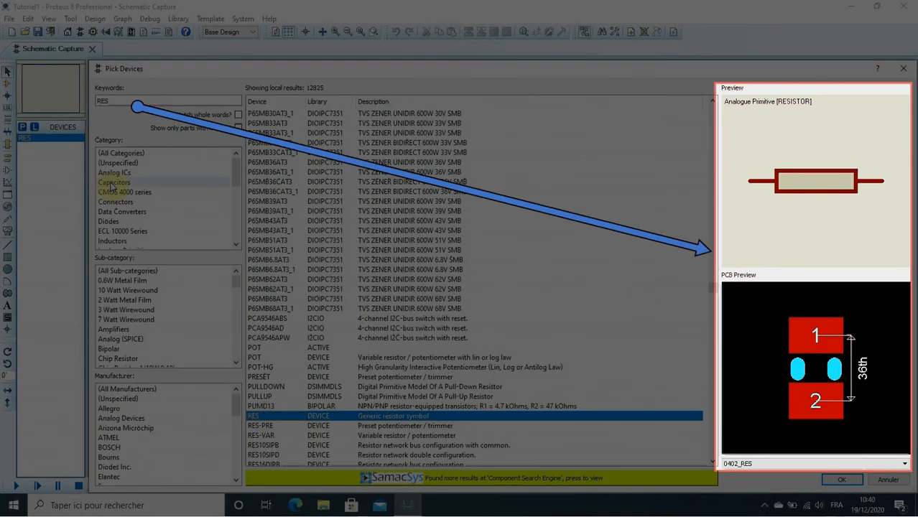
Step: Search all categories for CAP and add the CAP capacitor to the project's device list, closing the component picker
click(113, 182)
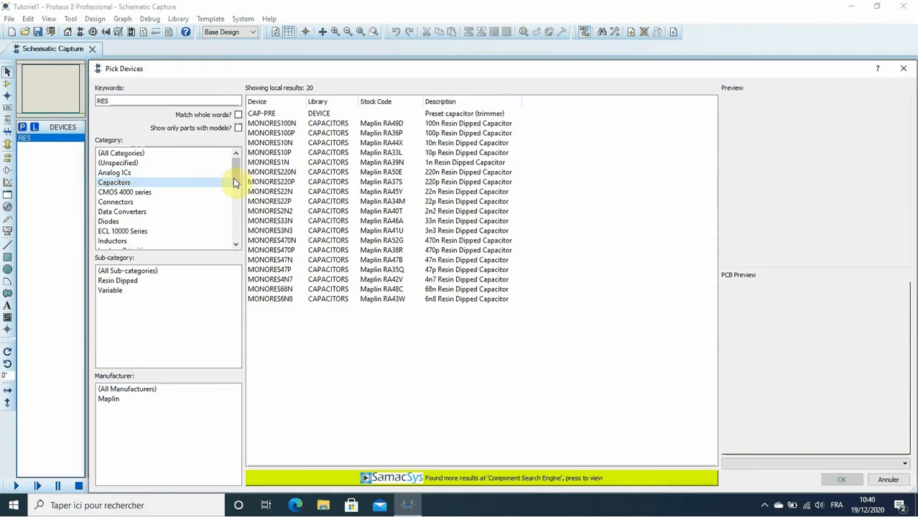
click(203, 152)
double_click(104, 100)
key(BackSpace)
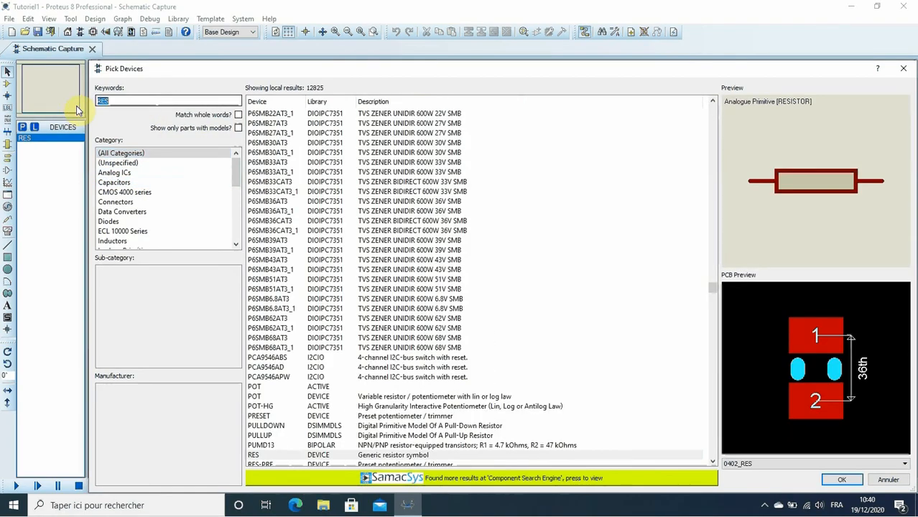
text(CAP)
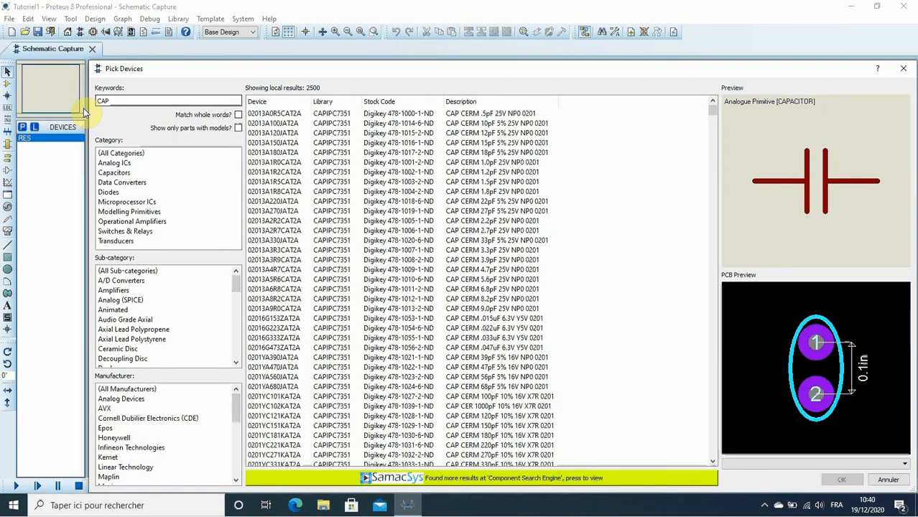
key(Return)
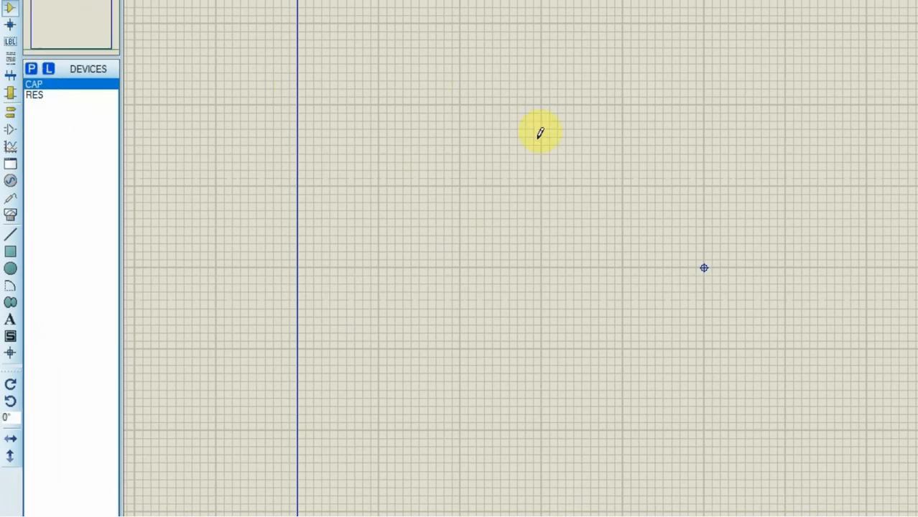
Step: Try placing a CAP capacitor on the sheet with two clockwise rotations, and delete it
click(899, 240)
click(544, 162)
right_click(543, 158)
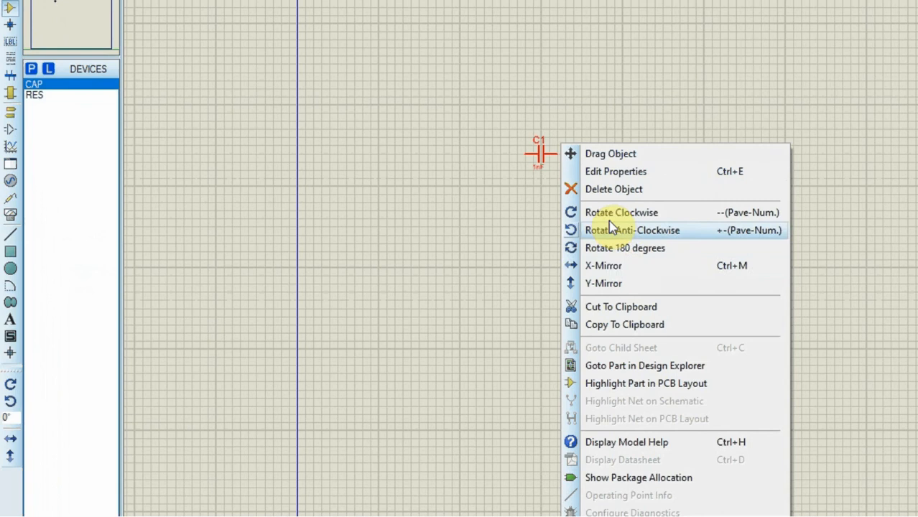
click(592, 213)
right_click(550, 170)
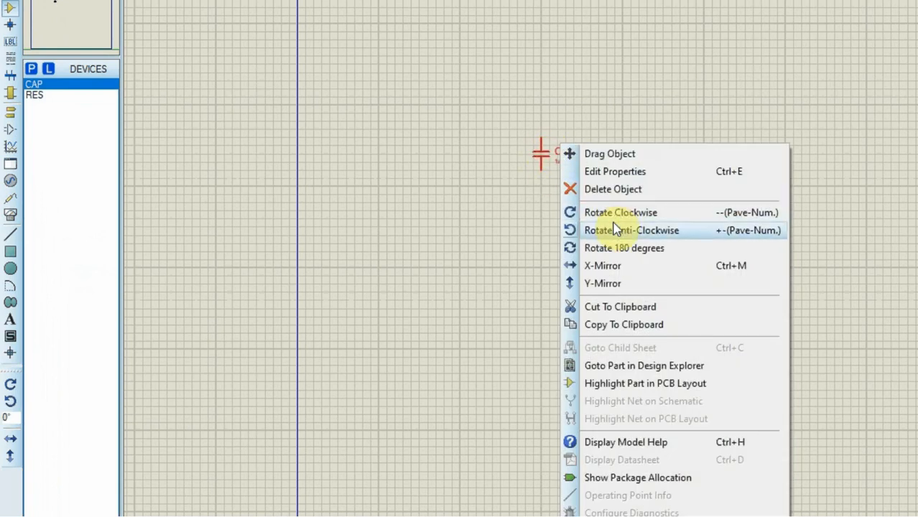
click(610, 212)
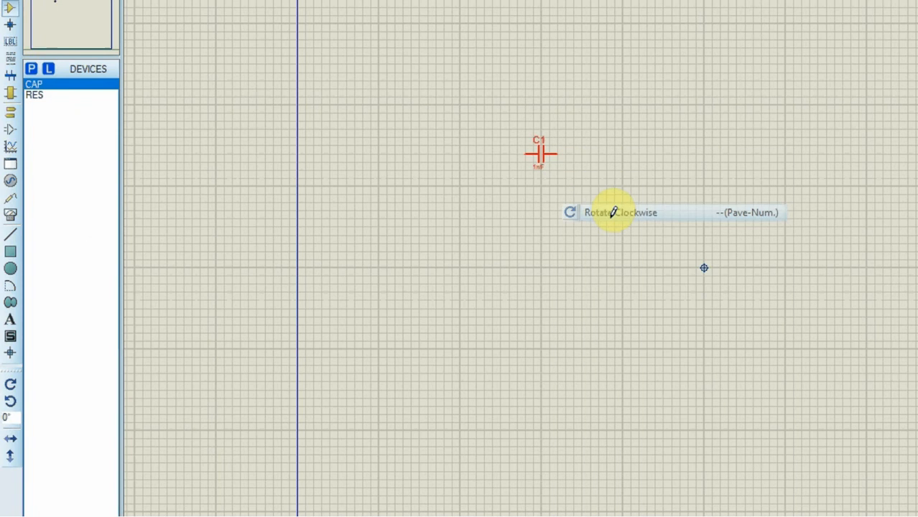
drag(497, 115, 580, 207)
key(Delete)
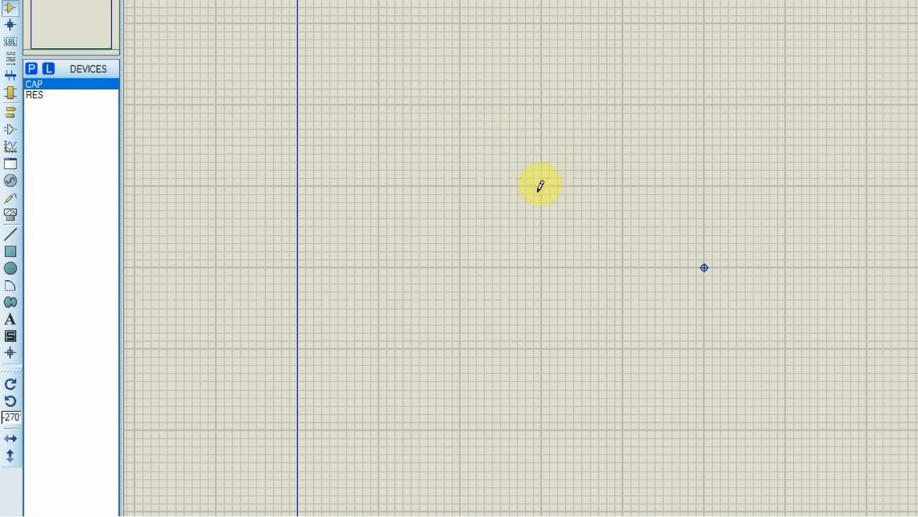
Step: Place a vertical RES resistor, a horizontal one at its lower left, and a vertical CAP capacitor to the right of the vertical resistor
click(34, 95)
click(598, 181)
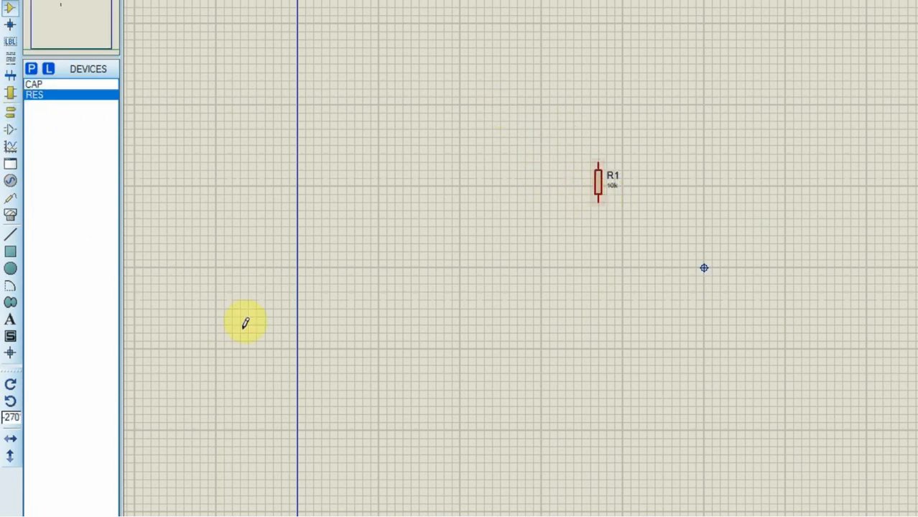
click(12, 386)
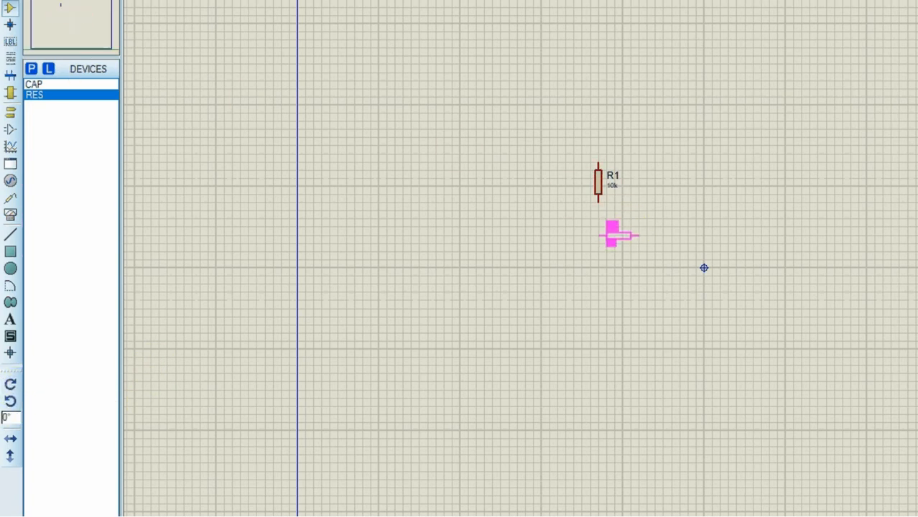
click(567, 234)
click(33, 85)
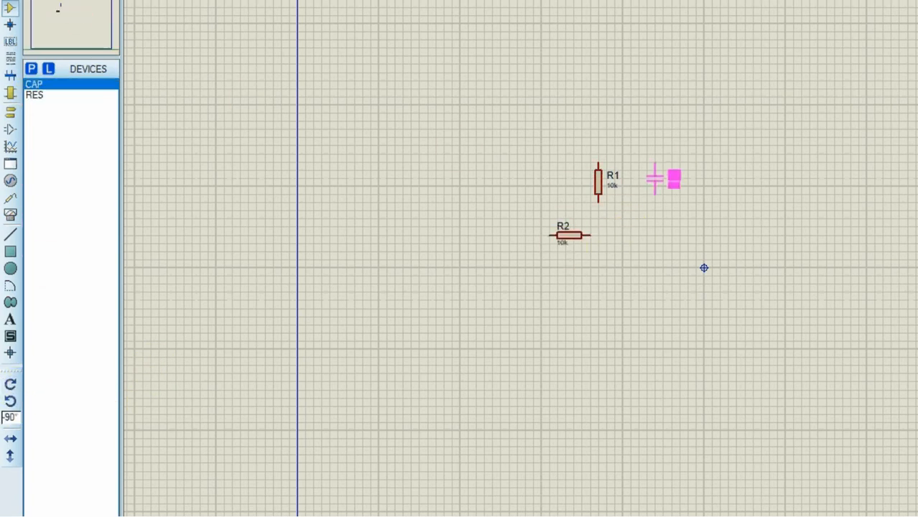
click(659, 188)
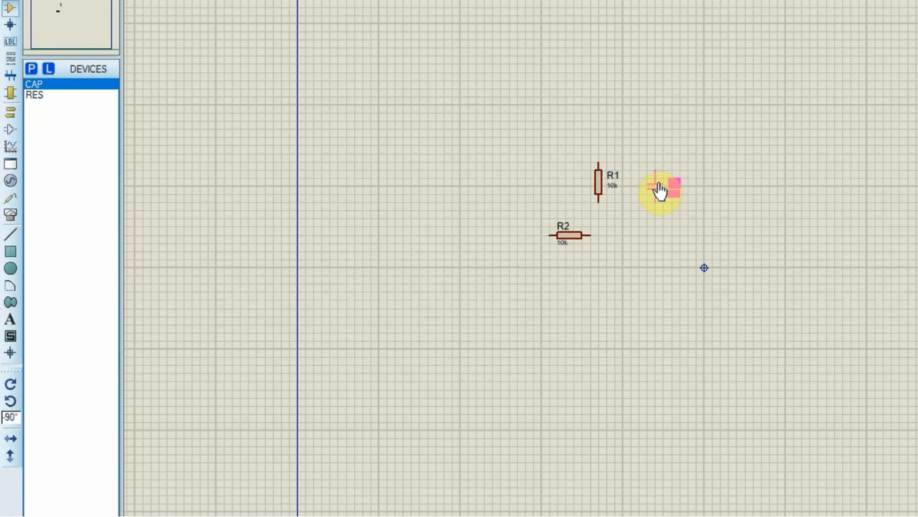
Step: Wire R1 in parallel with C1, joining their lower ends to the right end of R2
click(601, 158)
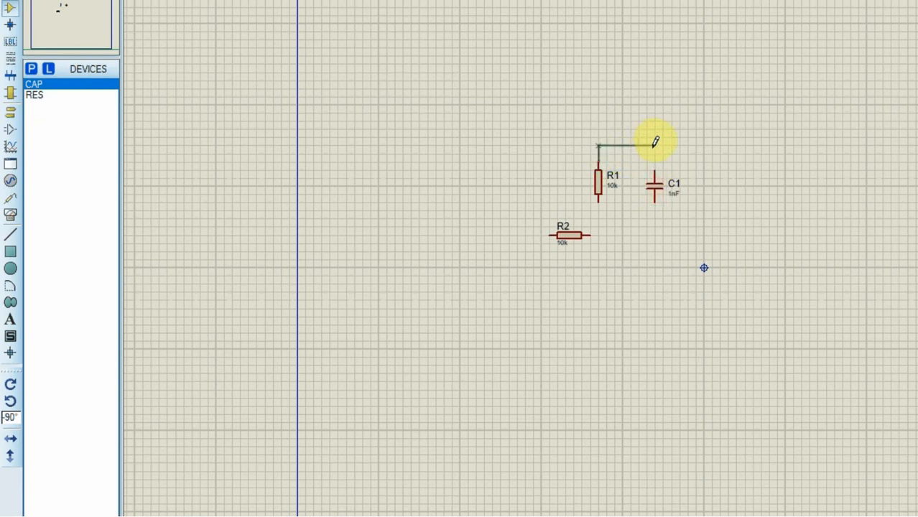
click(654, 173)
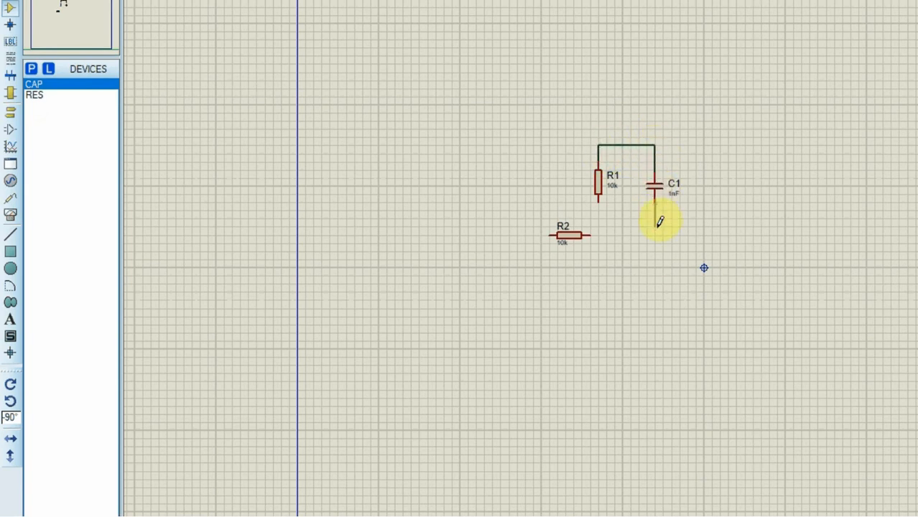
click(654, 203)
click(590, 235)
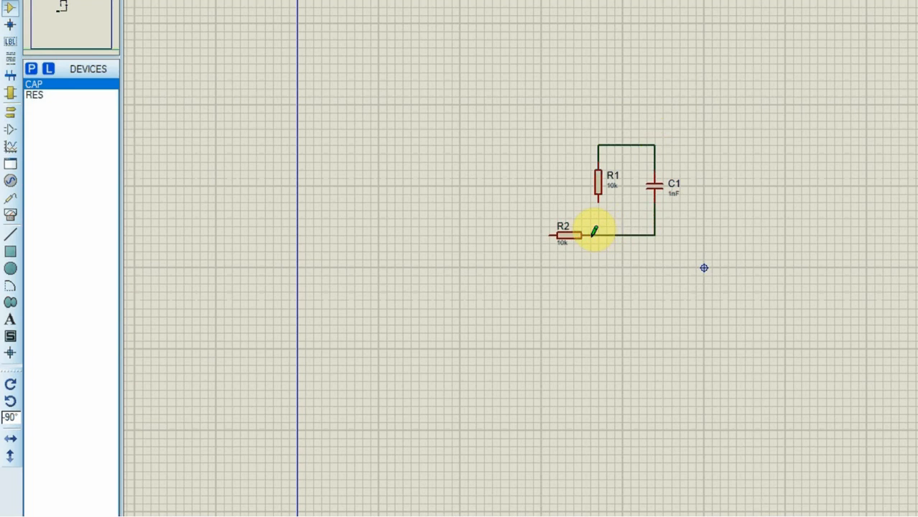
click(599, 199)
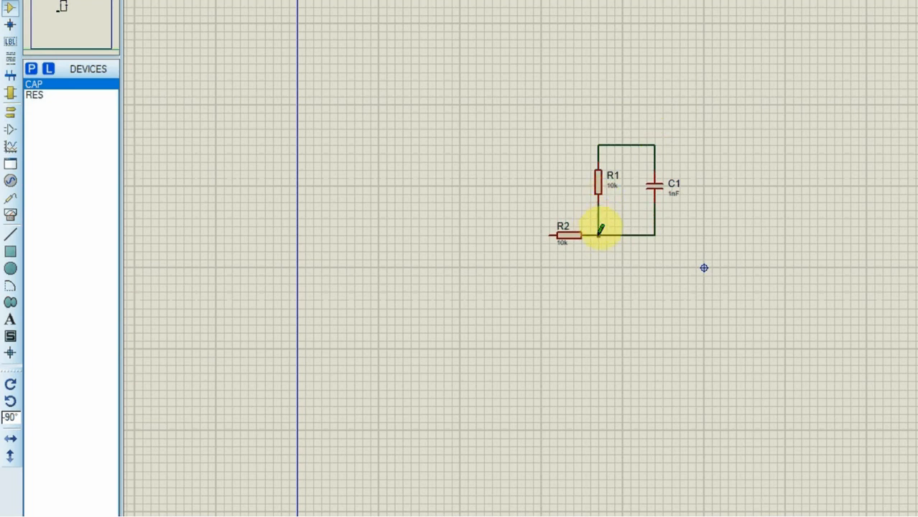
Step: Place a horizontal RES resistor at the upper left of R1 and wire its right end to the top R1–C1 node
click(37, 95)
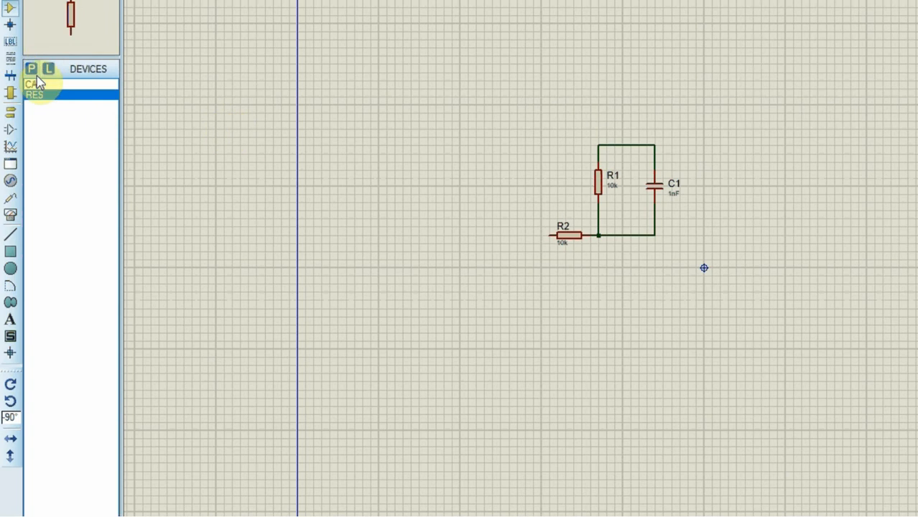
click(10, 384)
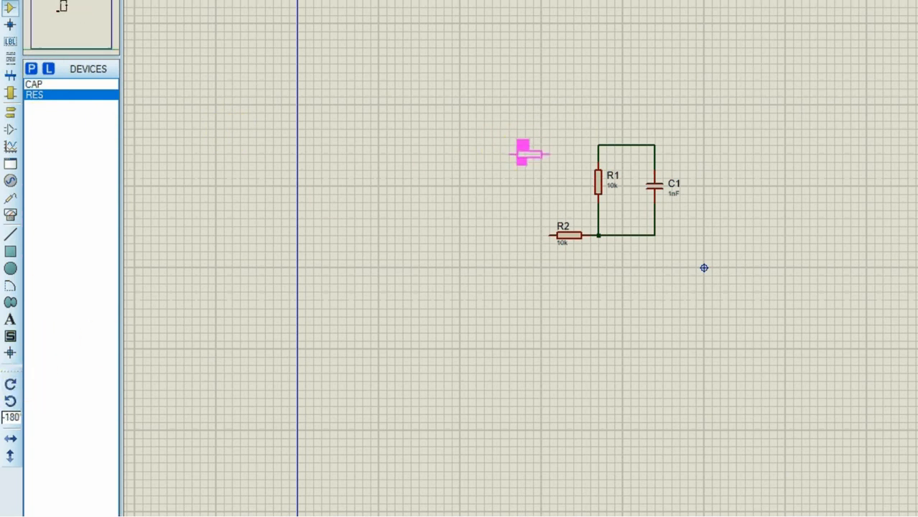
click(529, 145)
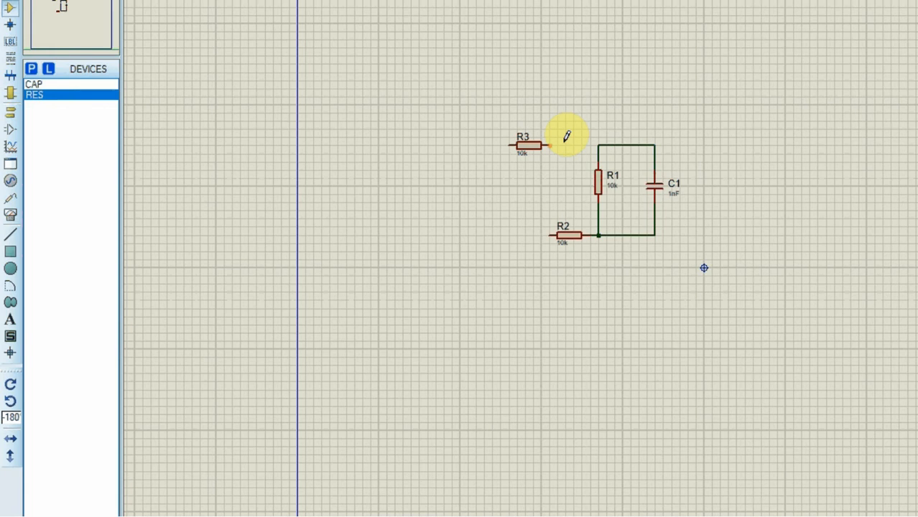
click(598, 144)
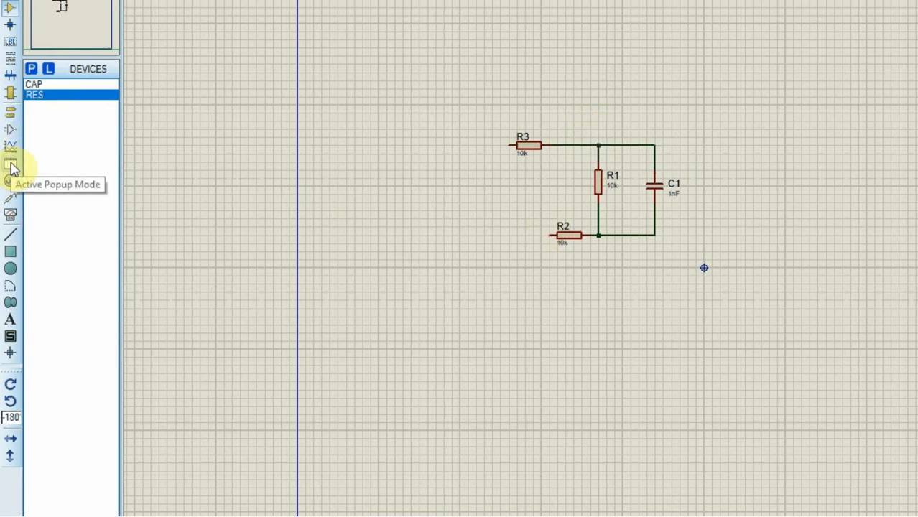
Step: Place a GROUND terminal below C1 and wire it to the lower right corner of the circuit
click(12, 120)
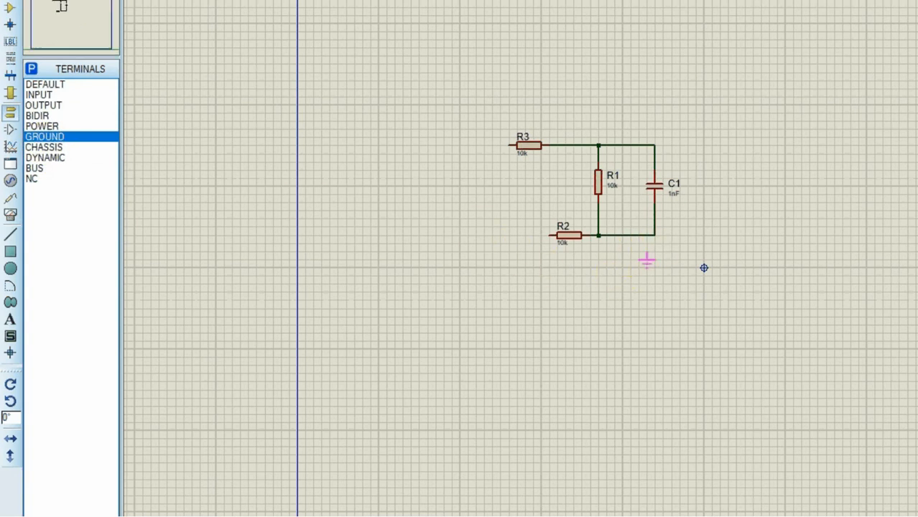
click(653, 249)
click(654, 247)
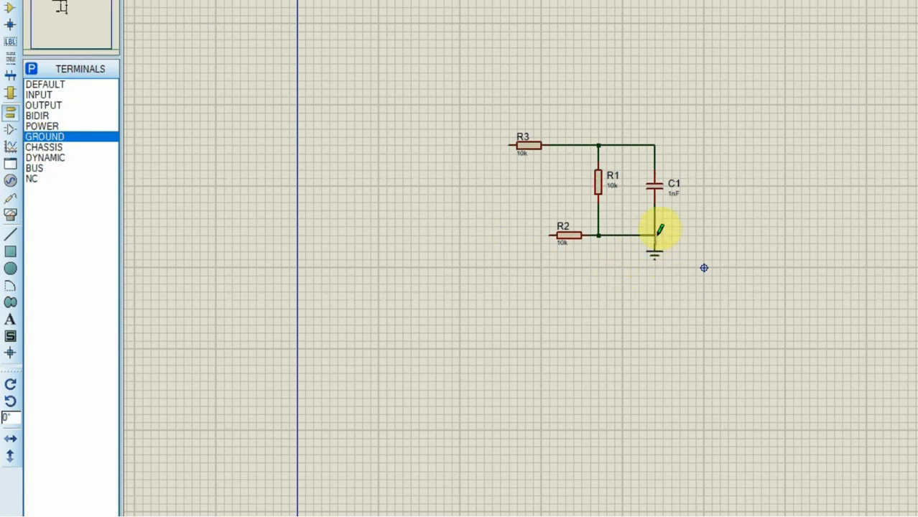
click(654, 235)
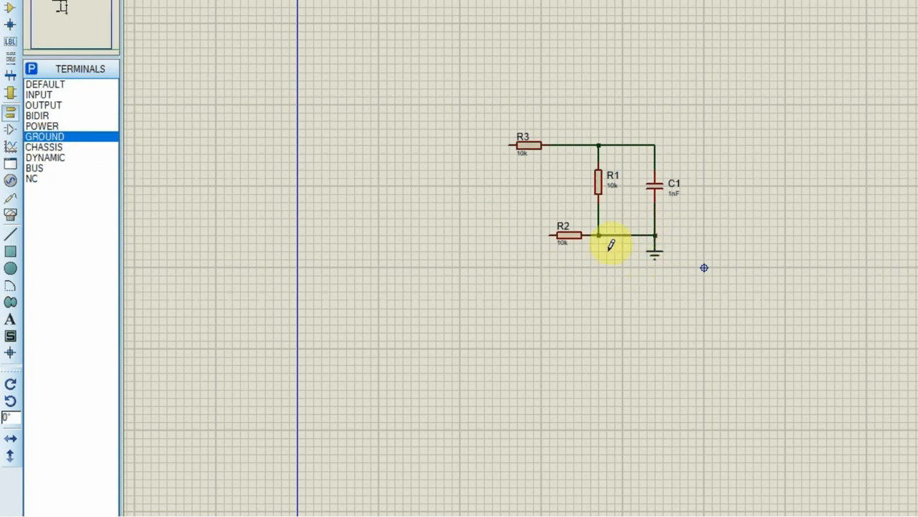
Step: Place a POWER terminal at the upper left of R3 and wire it to the left ends of R3 and R2
click(38, 126)
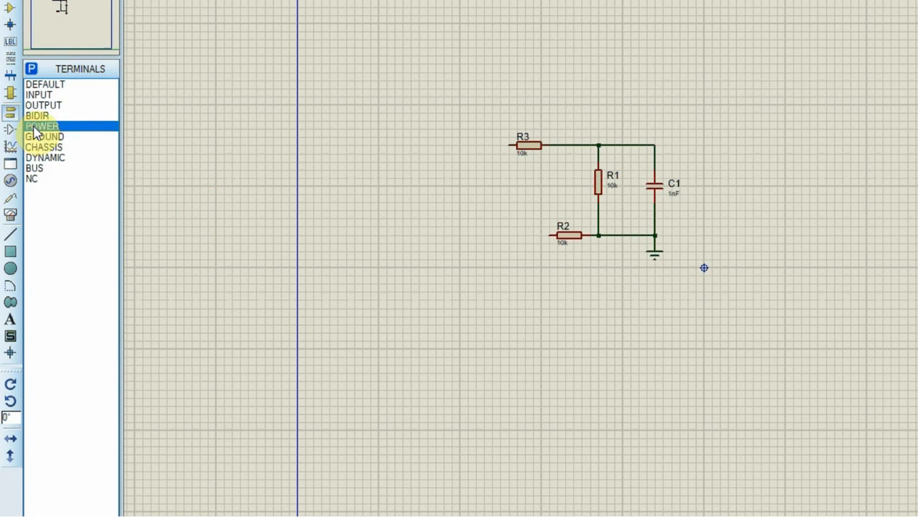
click(468, 121)
click(467, 126)
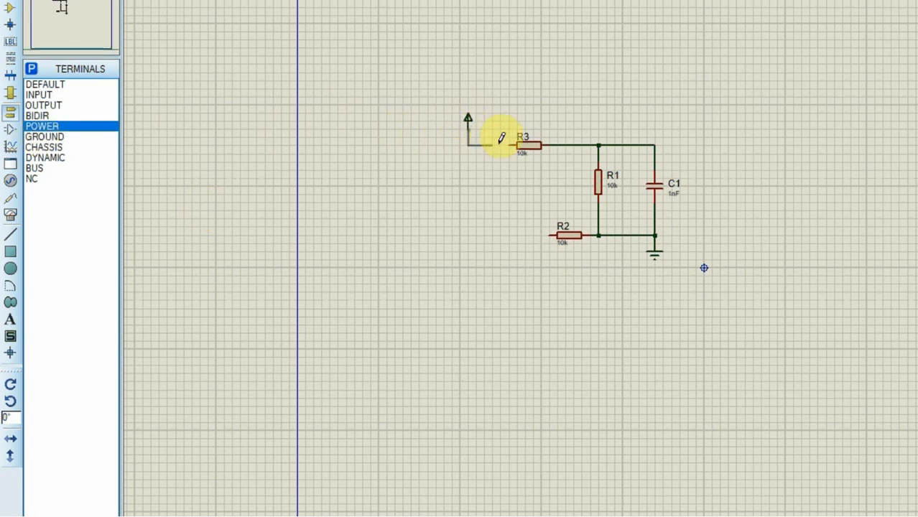
click(511, 145)
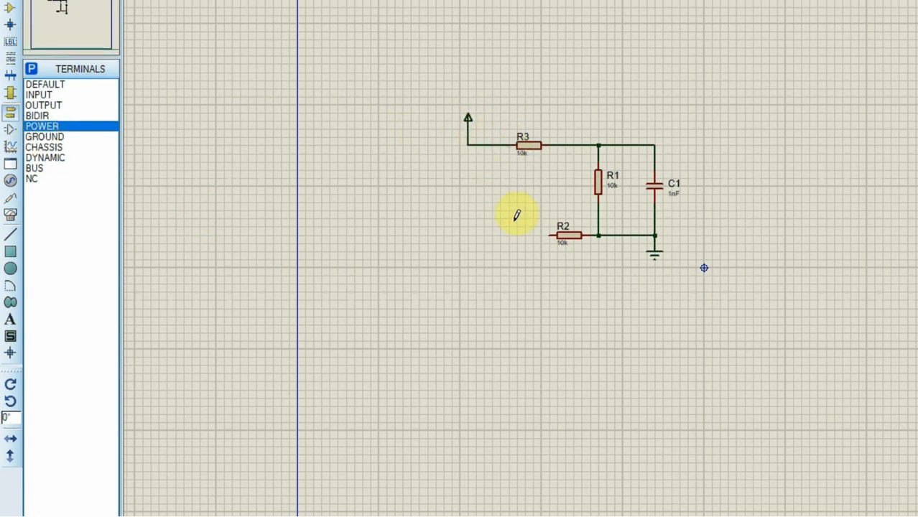
click(549, 233)
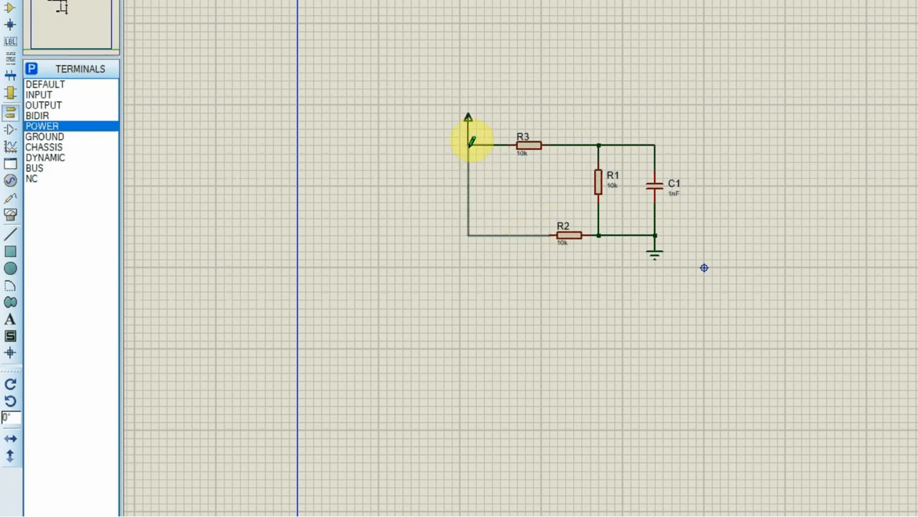
click(469, 144)
Step: Label the power terminal +5V
double_click(468, 122)
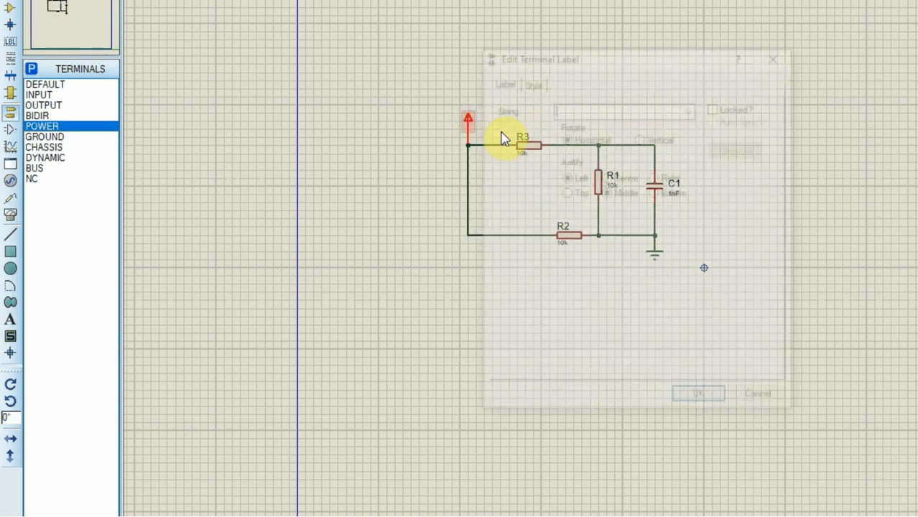
text(+5V)
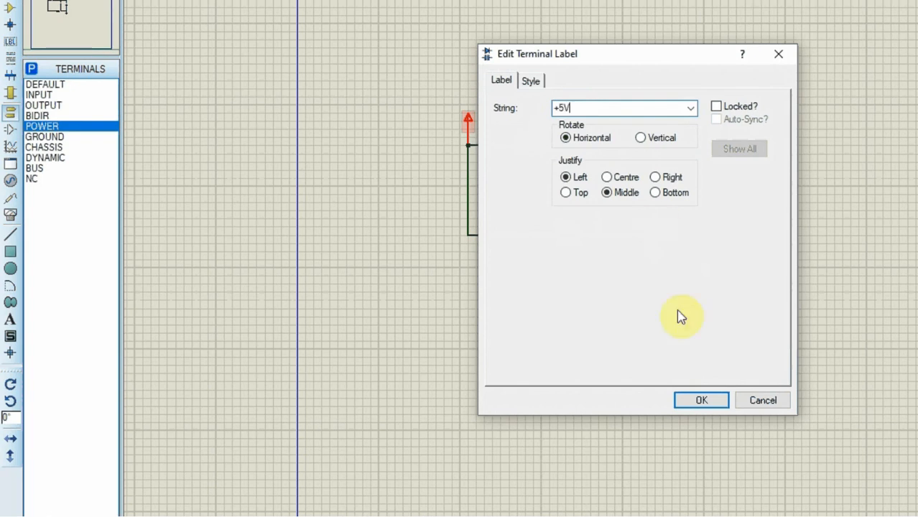
click(691, 401)
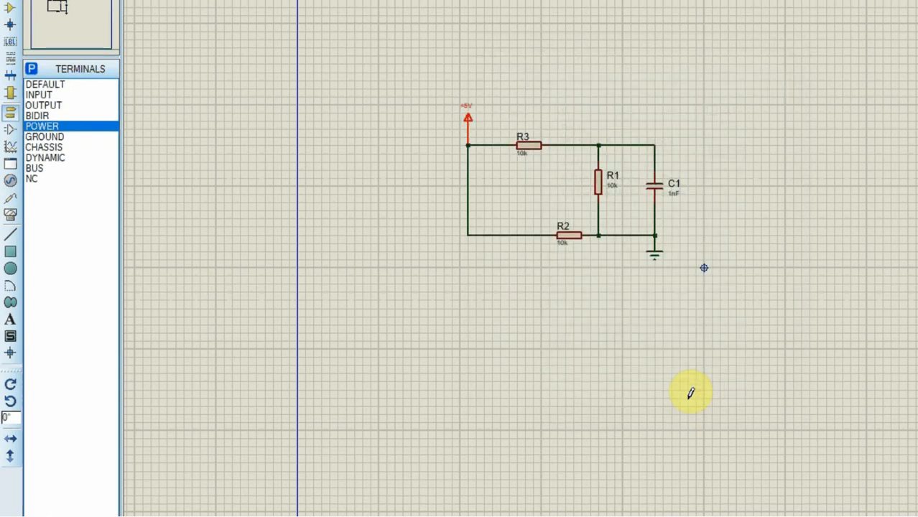
Step: Set the resistance of R3 to 1k
double_click(535, 149)
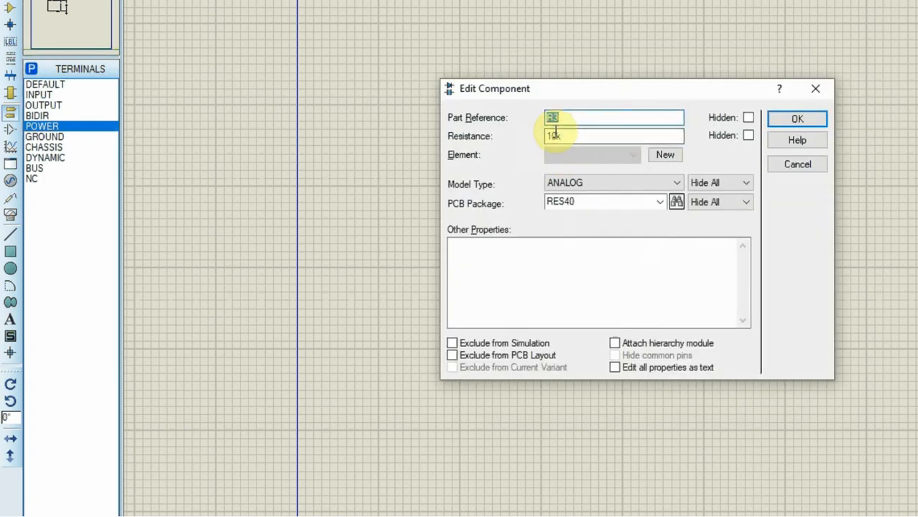
click(555, 133)
key(BackSpace)
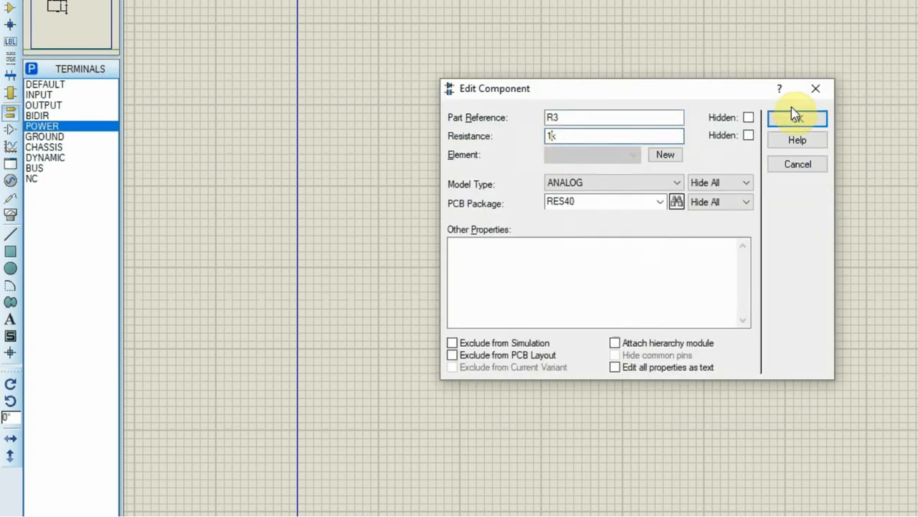
click(795, 117)
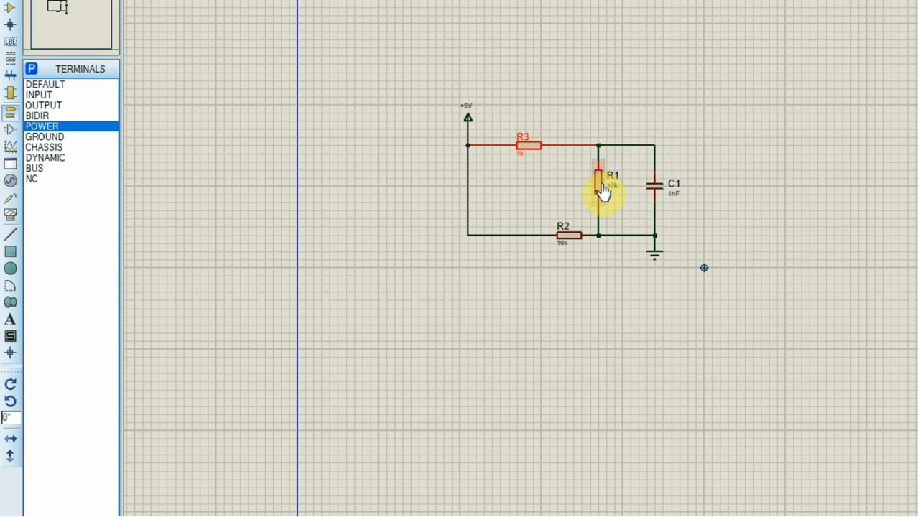
Step: Set the resistance of R1 to 1k2
double_click(600, 185)
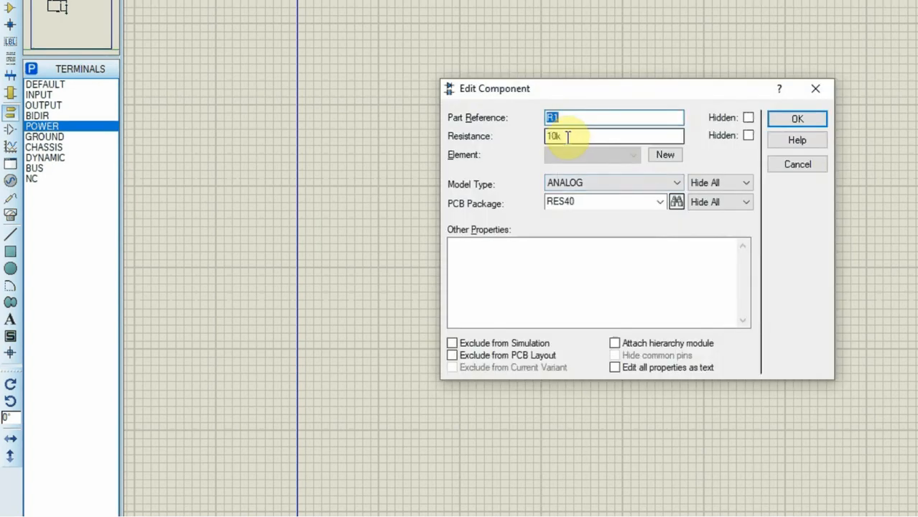
drag(567, 136, 544, 137)
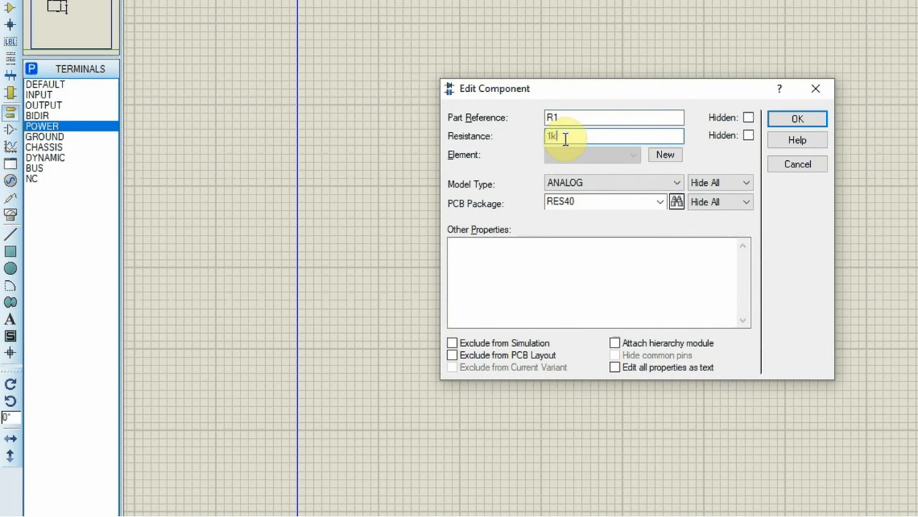
click(781, 124)
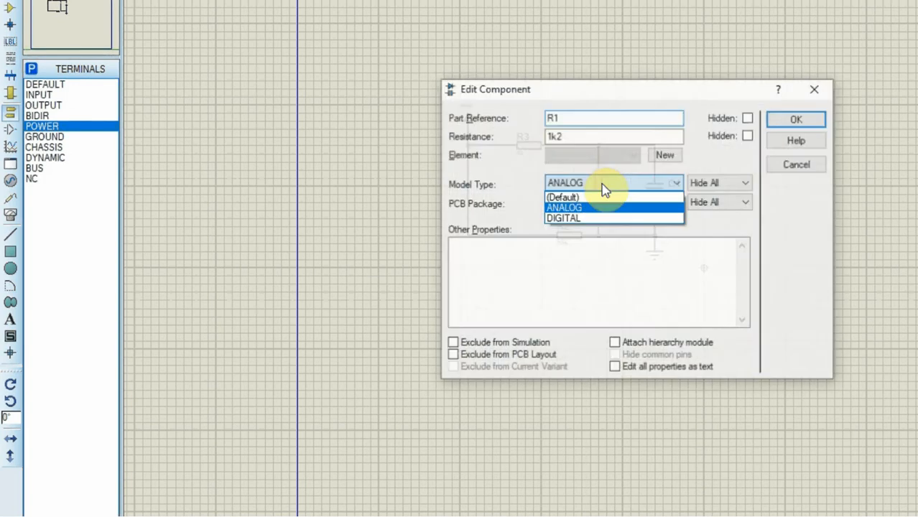
Step: Set the resistance of R1 to 1200R, written in ohms
click(572, 137)
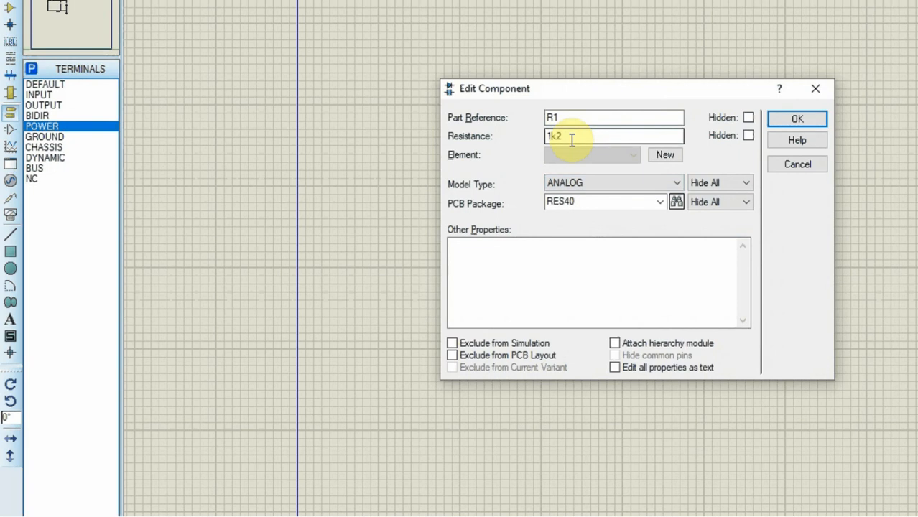
drag(573, 139, 507, 142)
text(1)
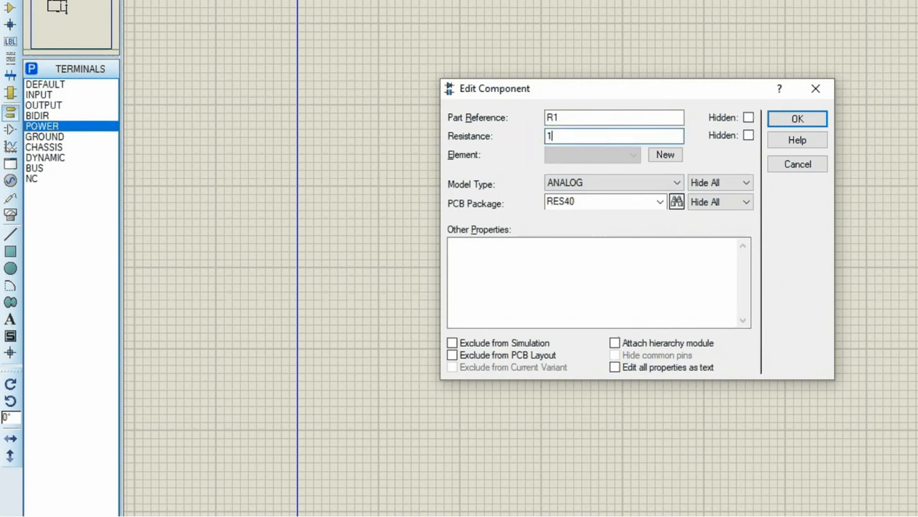
text(200)
click(805, 118)
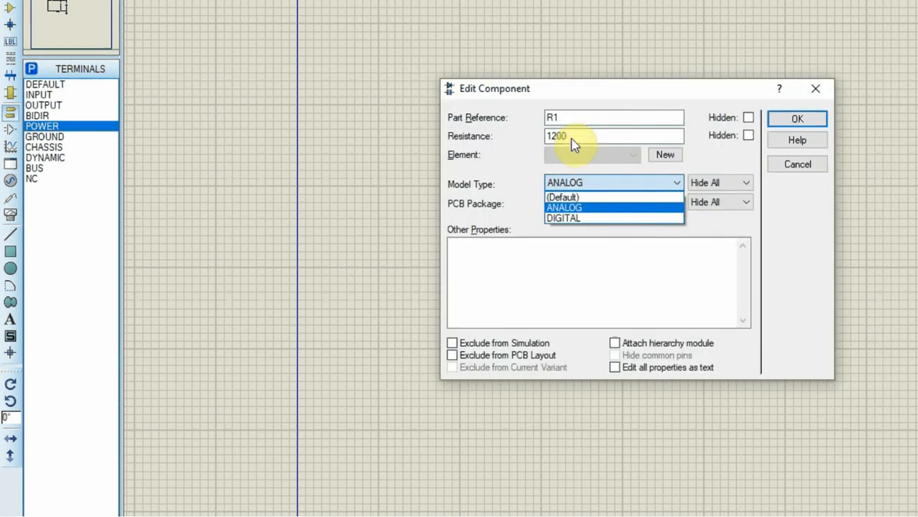
click(574, 138)
text(R)
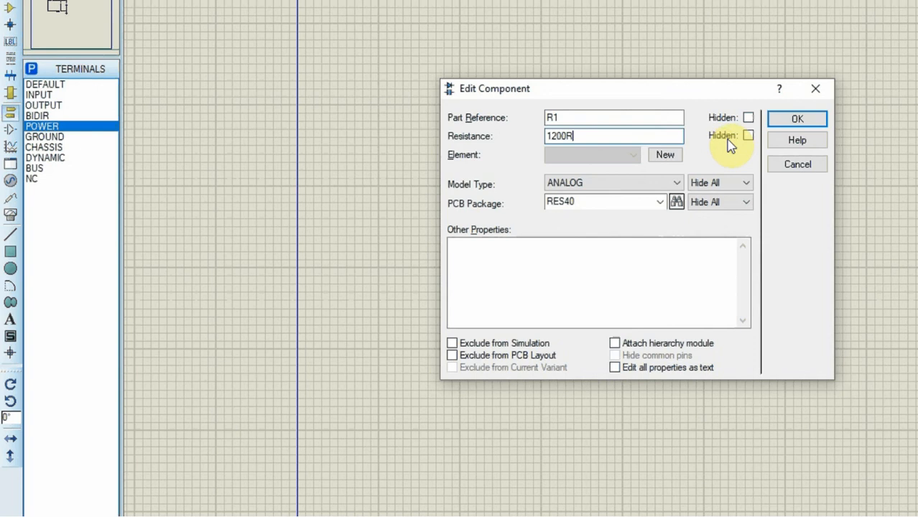
click(794, 118)
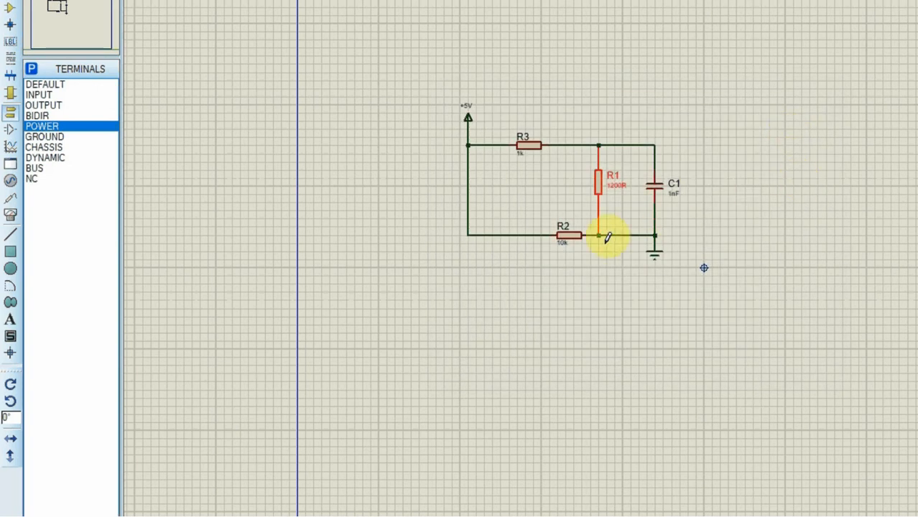
Step: Set the resistance of R2 to 1k
click(573, 242)
click(572, 242)
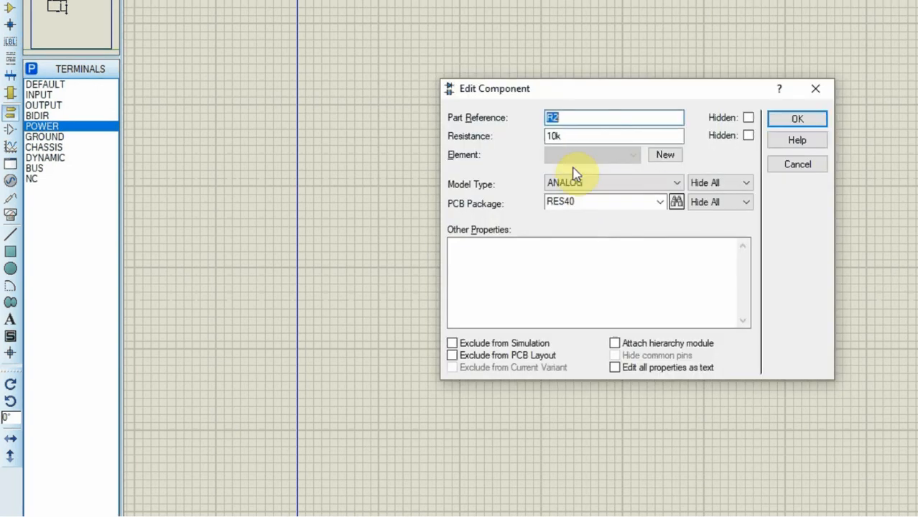
click(557, 137)
key(BackSpace)
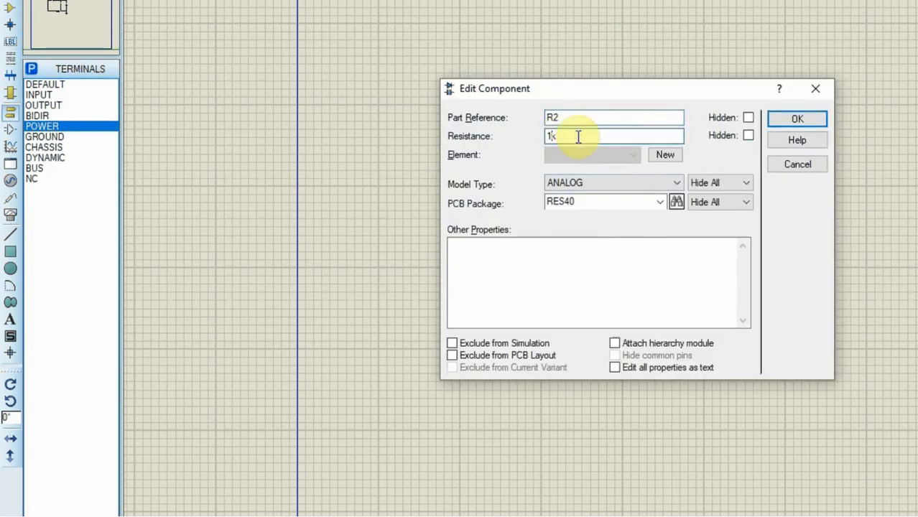
click(795, 120)
Step: Set the capacitance of C1 to 100nF
click(655, 188)
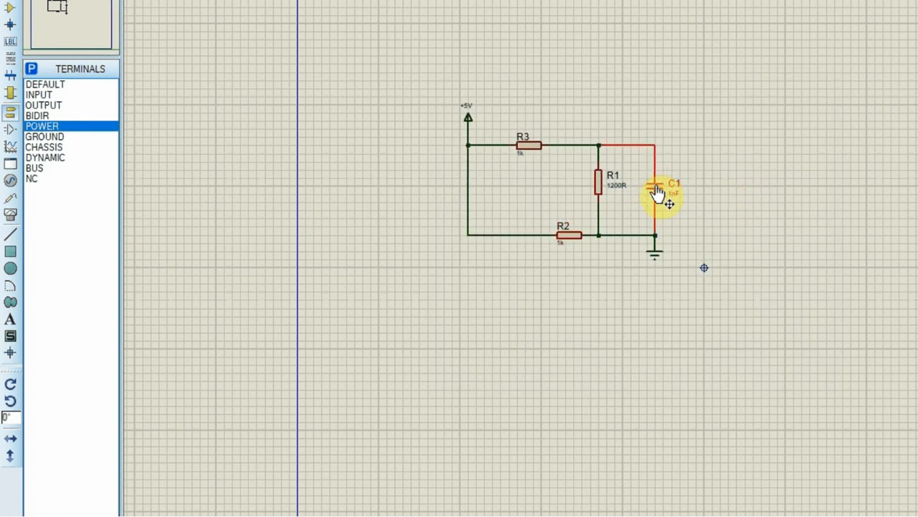
click(655, 185)
click(564, 139)
key(BackSpace)
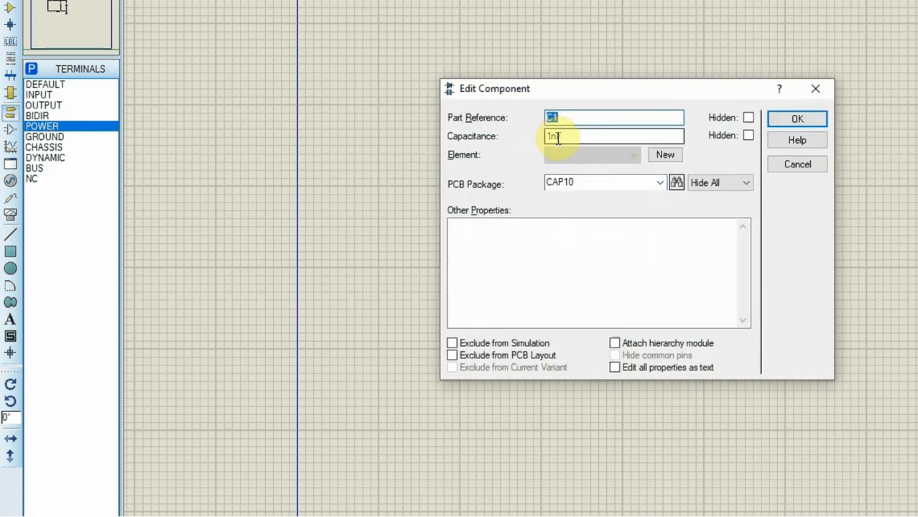
text(F)
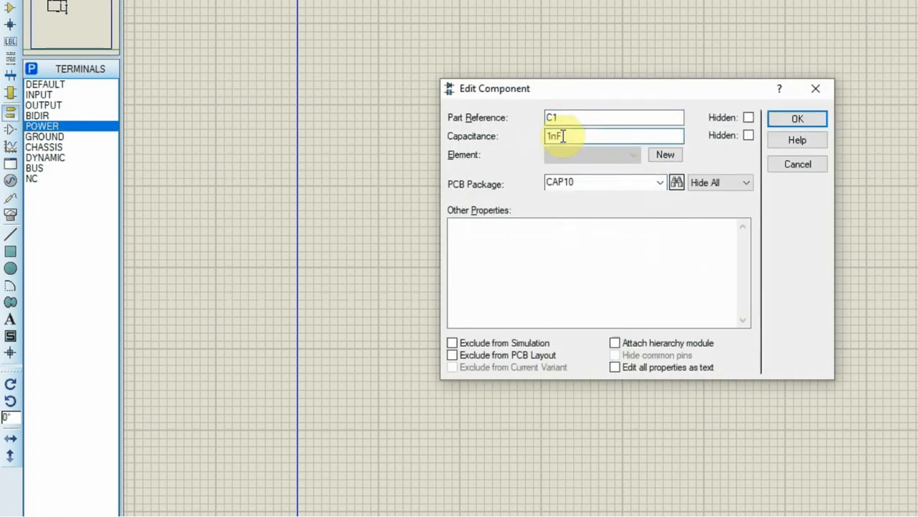
click(554, 139)
text(00)
key(Return)
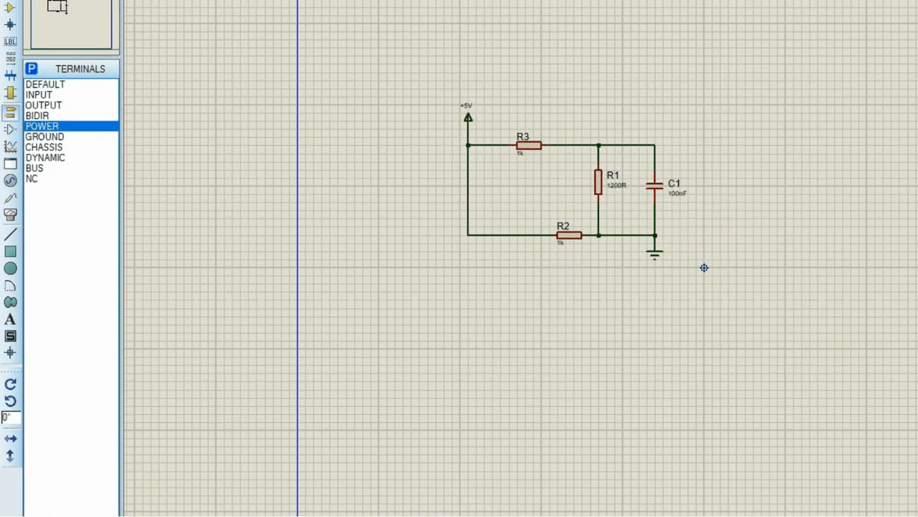
click(14, 201)
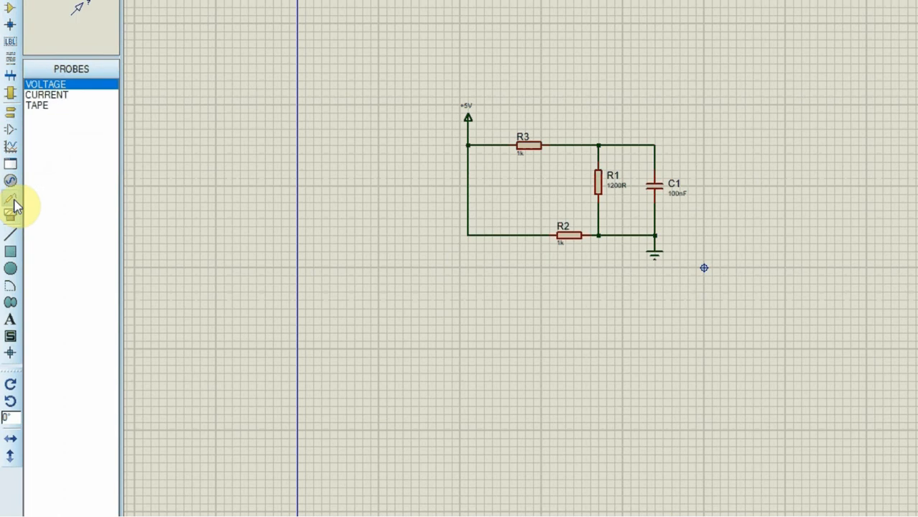
click(47, 95)
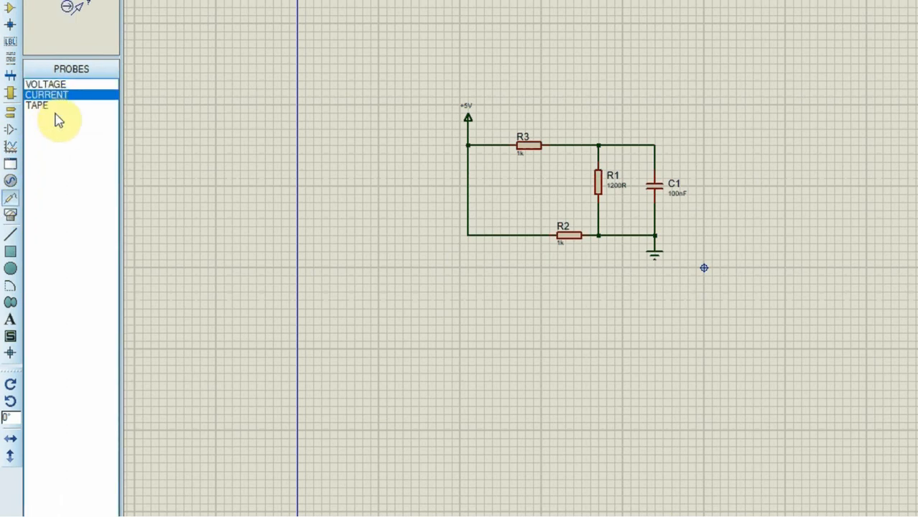
Step: Place a DC VOLTMETER instrument inside the circuit loop, to the left of R1 and between the R3 and R2 branches
click(15, 219)
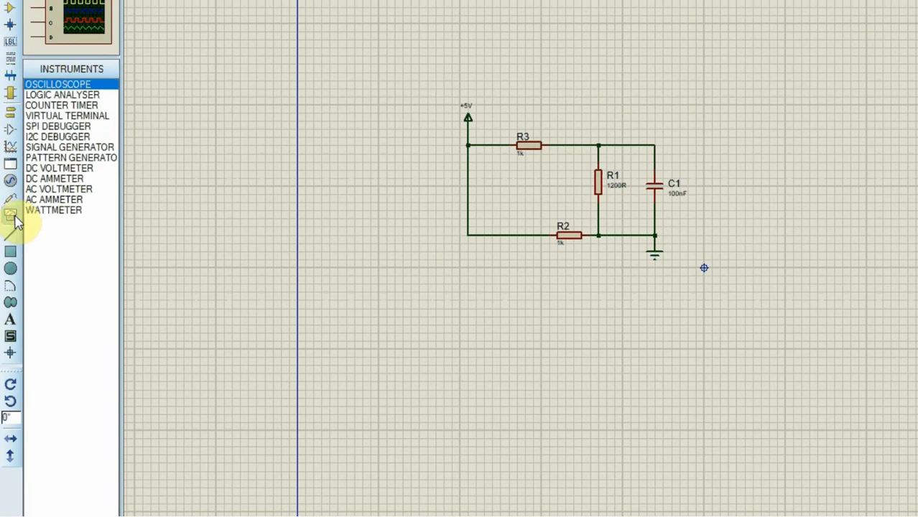
click(66, 169)
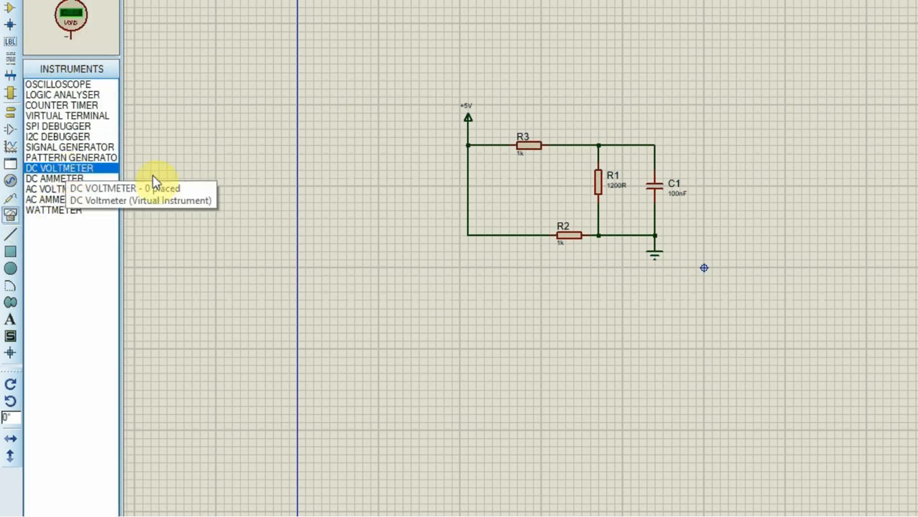
click(548, 192)
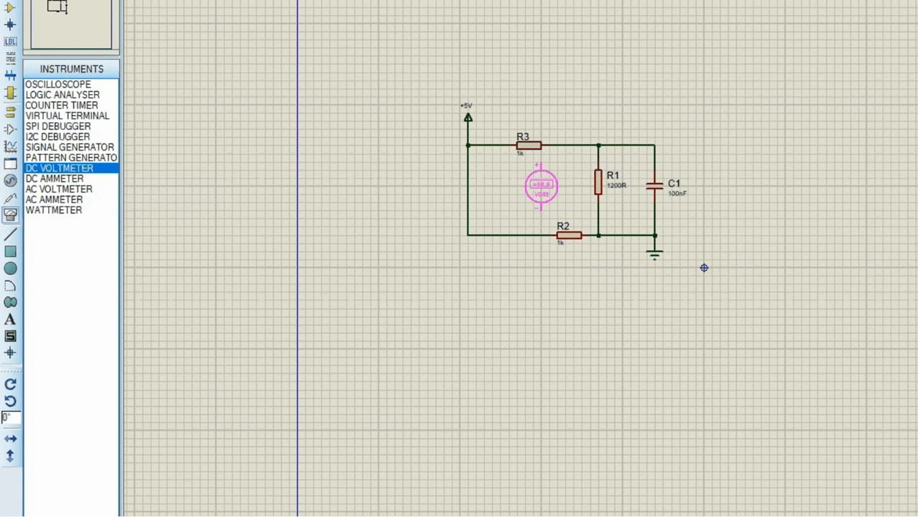
click(549, 187)
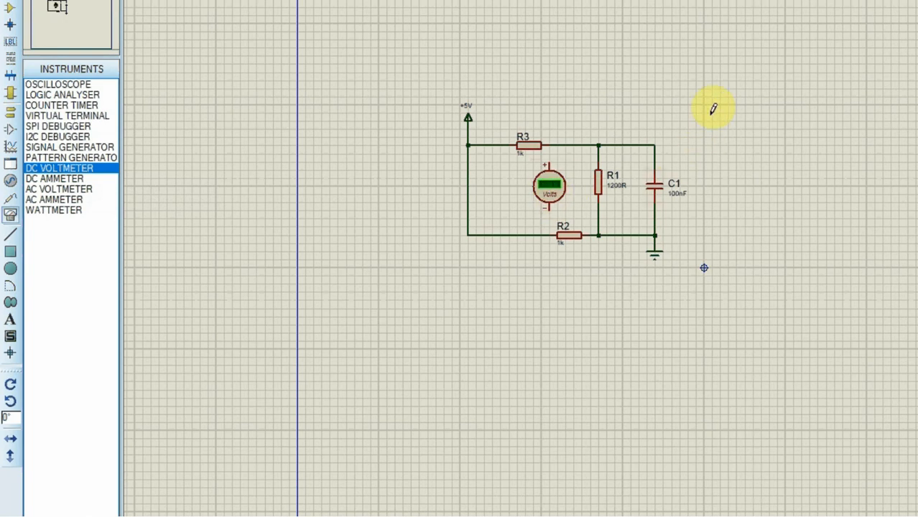
Step: Move R1, R2, C1 and the ground terminal together to the right to make room around the voltmeter
drag(712, 112, 549, 300)
drag(615, 211, 676, 209)
click(531, 263)
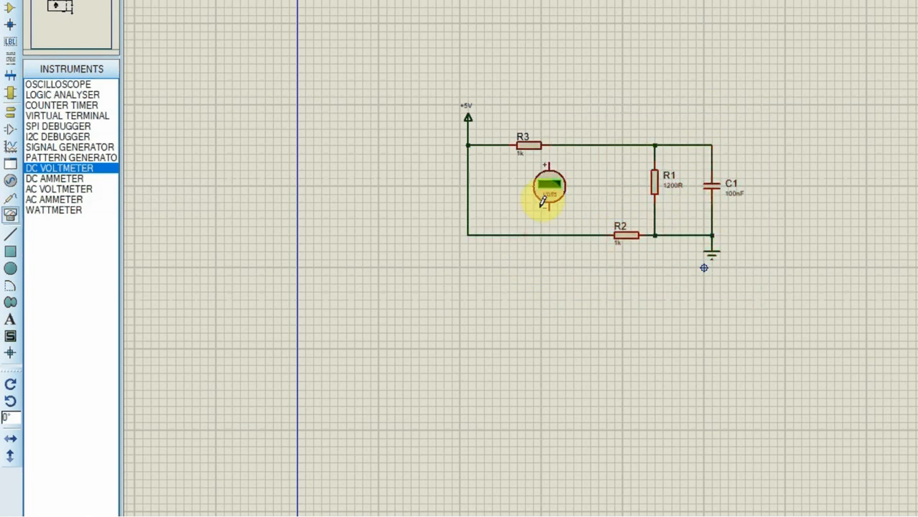
Step: Shift the voltmeter slightly right and wire its plus pin to the R3–R1 wire and its minus pin to the wire left of R2
drag(560, 192, 569, 205)
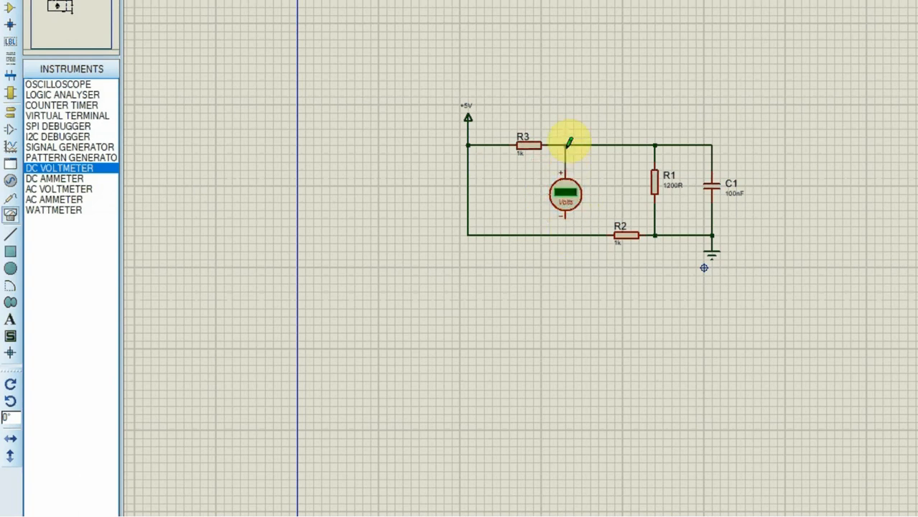
click(568, 143)
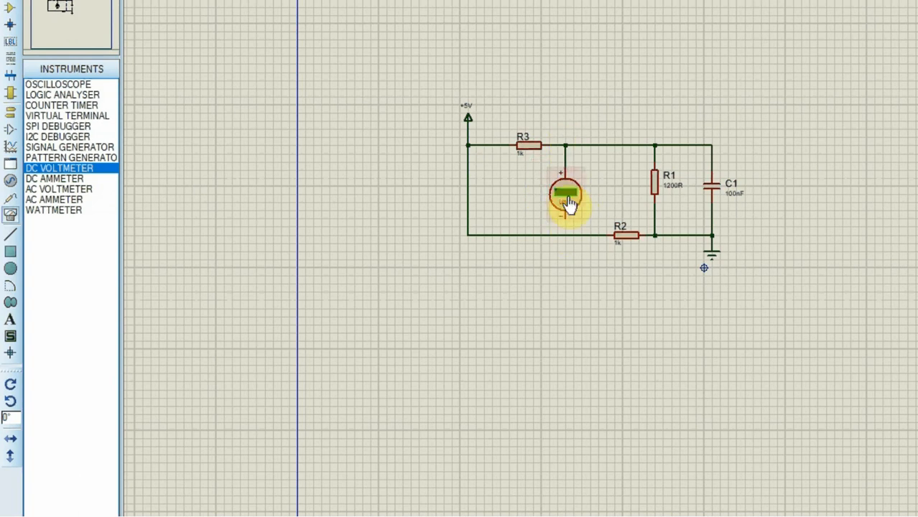
click(567, 234)
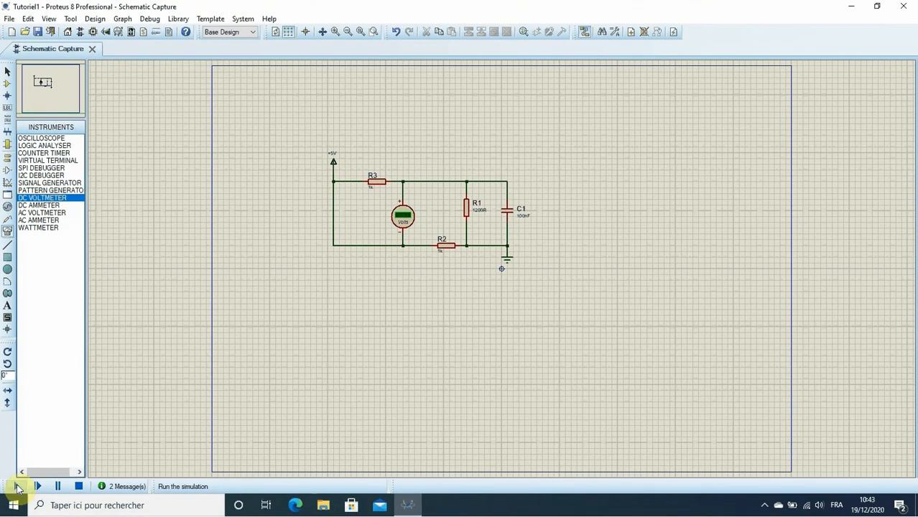
Step: Run the circuit simulation to check the voltmeter reading, and stop it
click(18, 487)
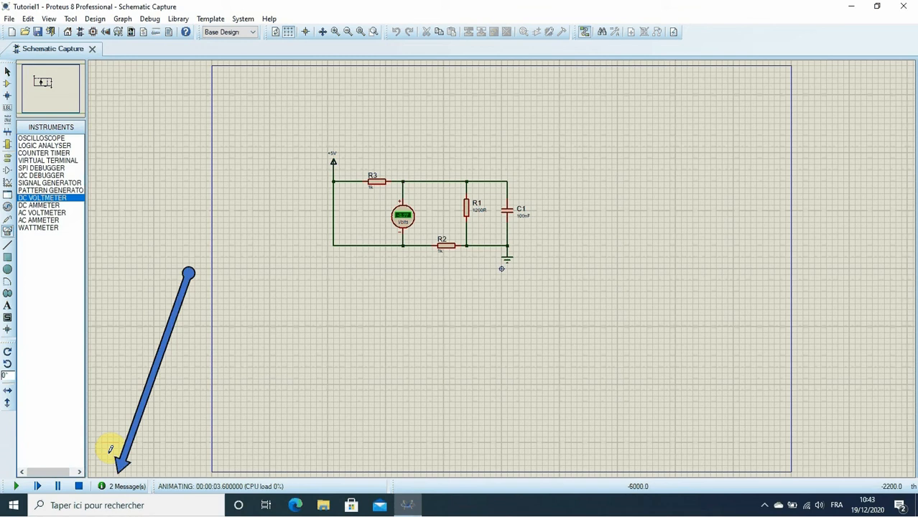
click(79, 487)
Step: Close the schematic sheet and save the changes to the current project
click(93, 49)
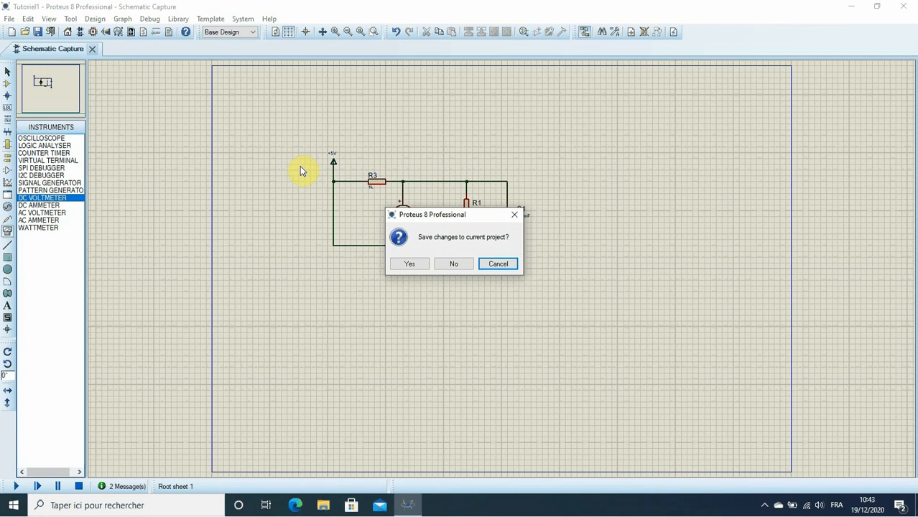
click(405, 266)
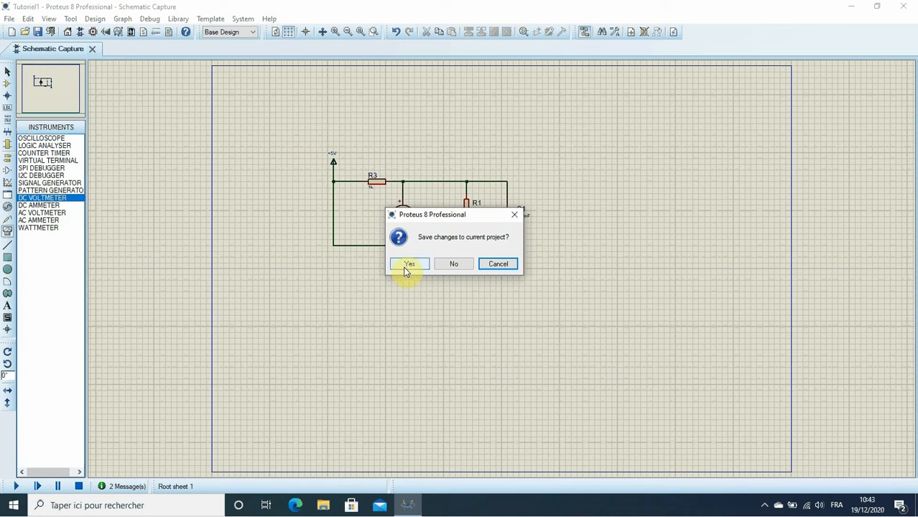